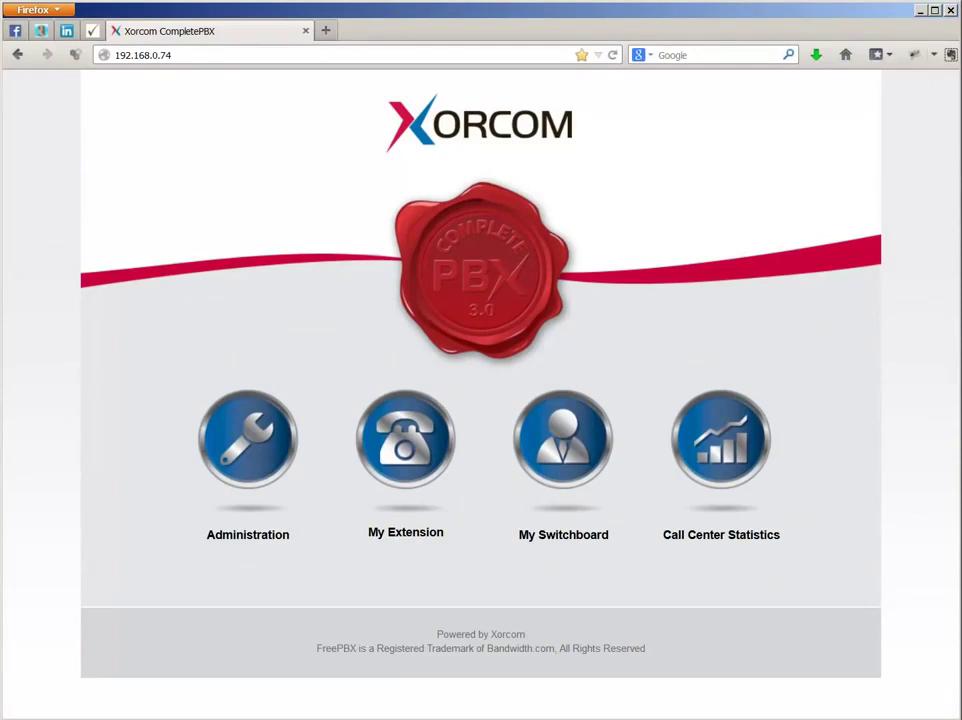
Step: Go to Connectivity > Trunks in Administration and start adding a new DAHDi trunk
click(245, 466)
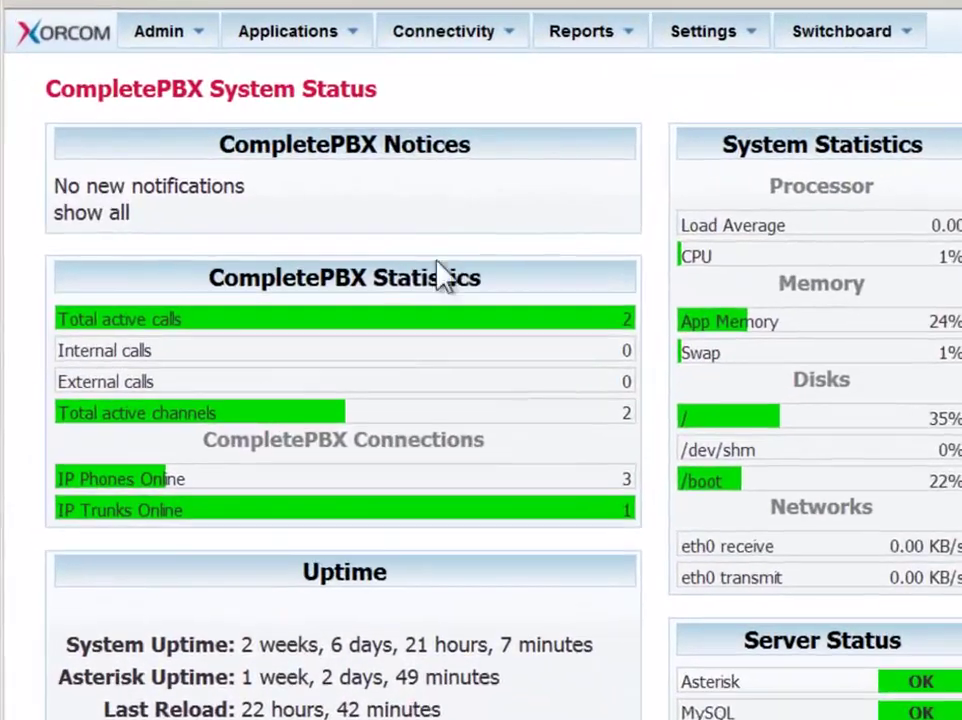
mouse_move(222, 78)
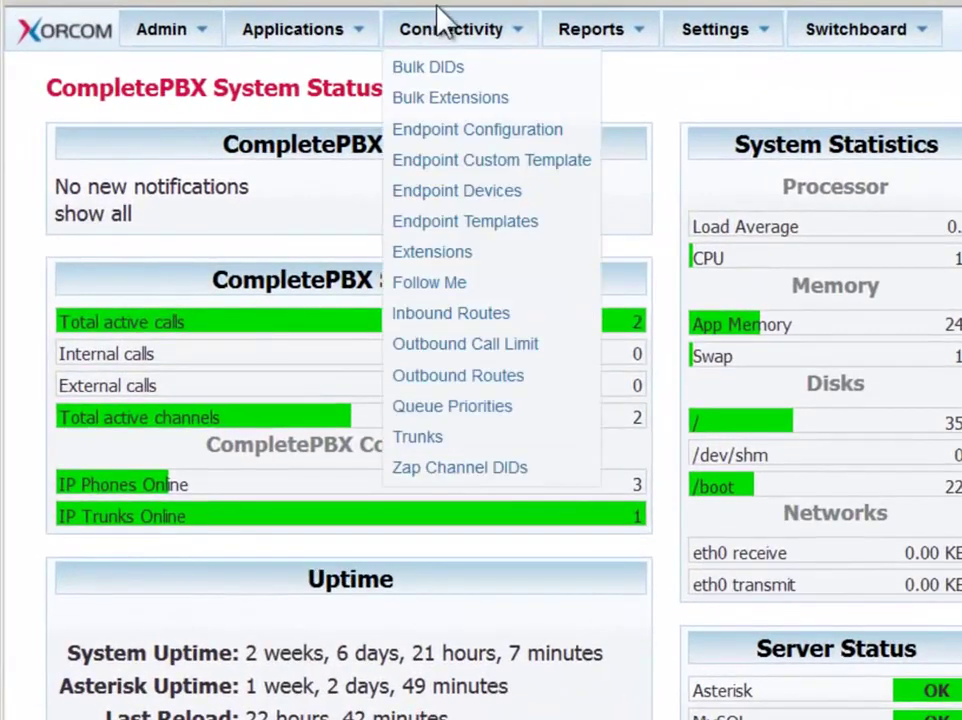
click(437, 436)
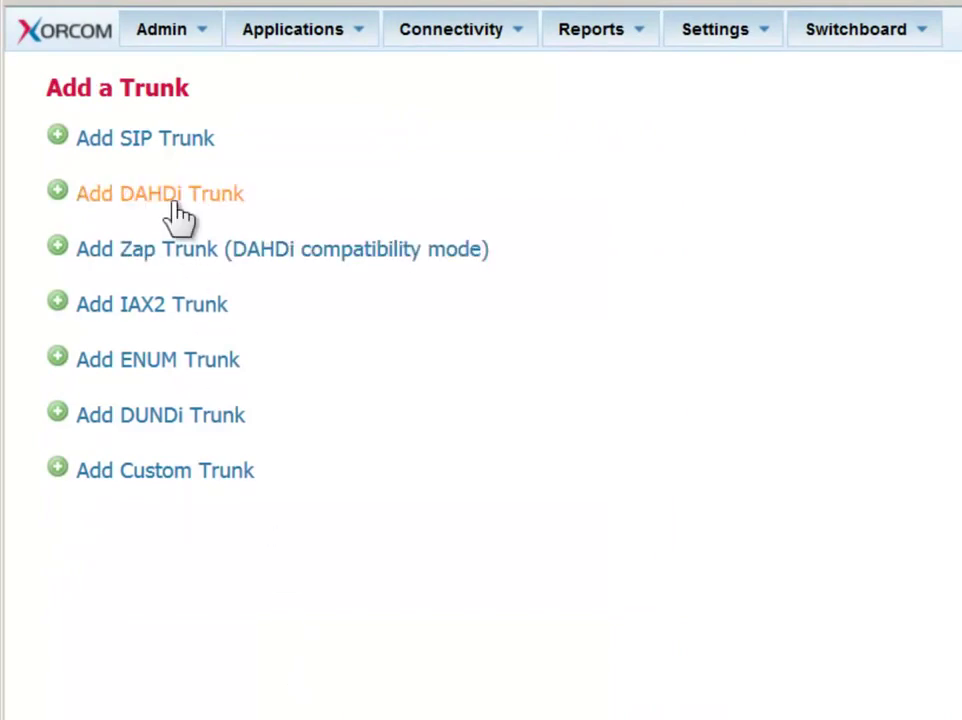
click(178, 213)
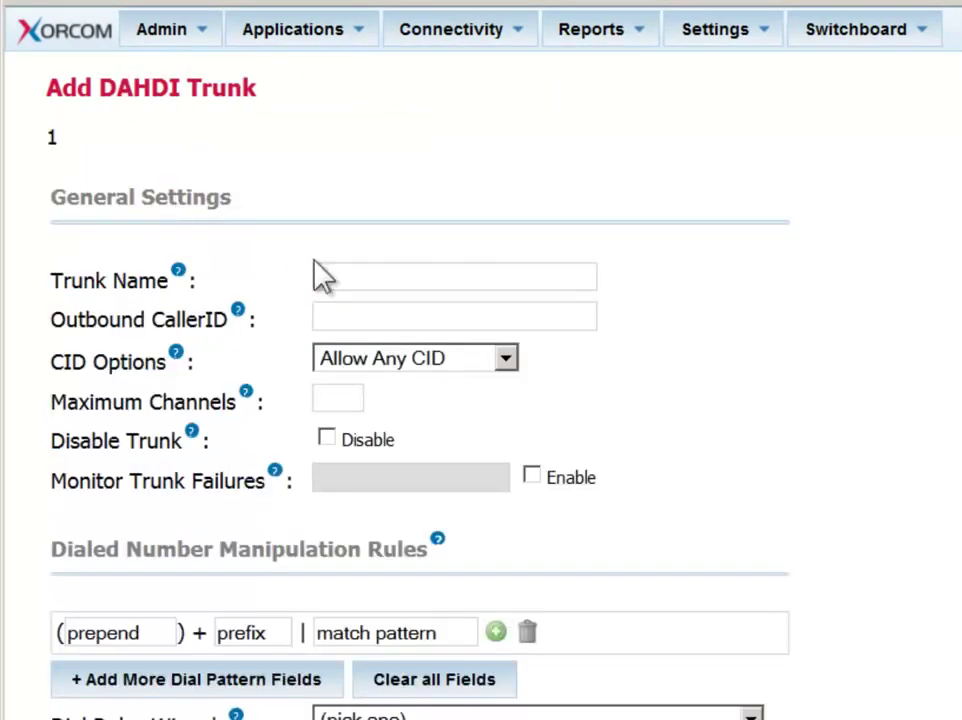
Step: Name the trunk InternationalCalls and enter its outbound caller ID number
click(348, 270)
key(Down)
click(515, 276)
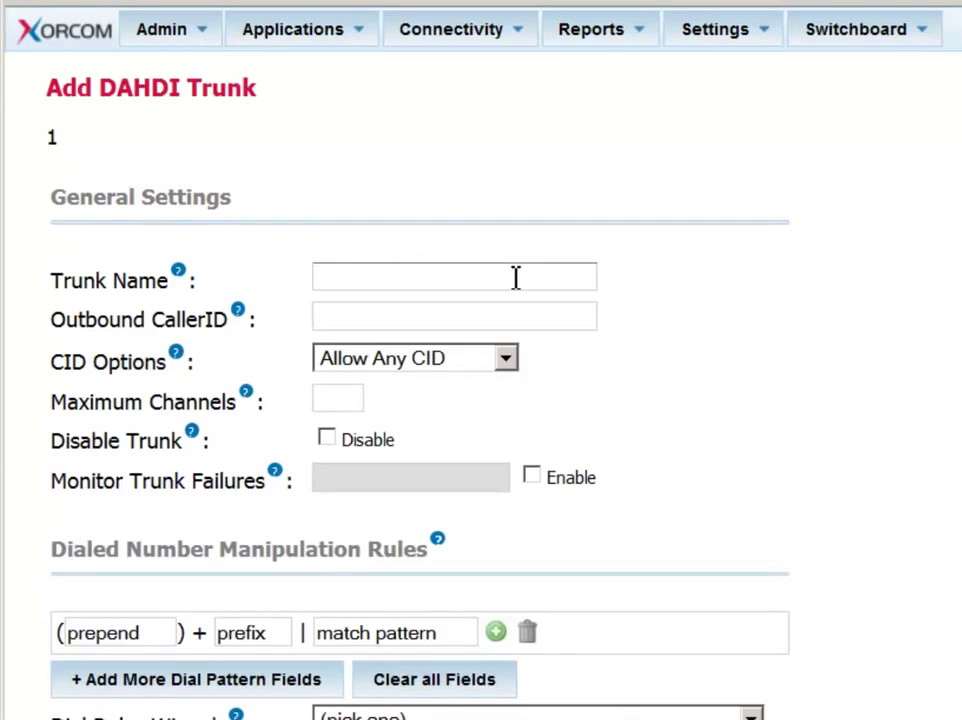
text(International C)
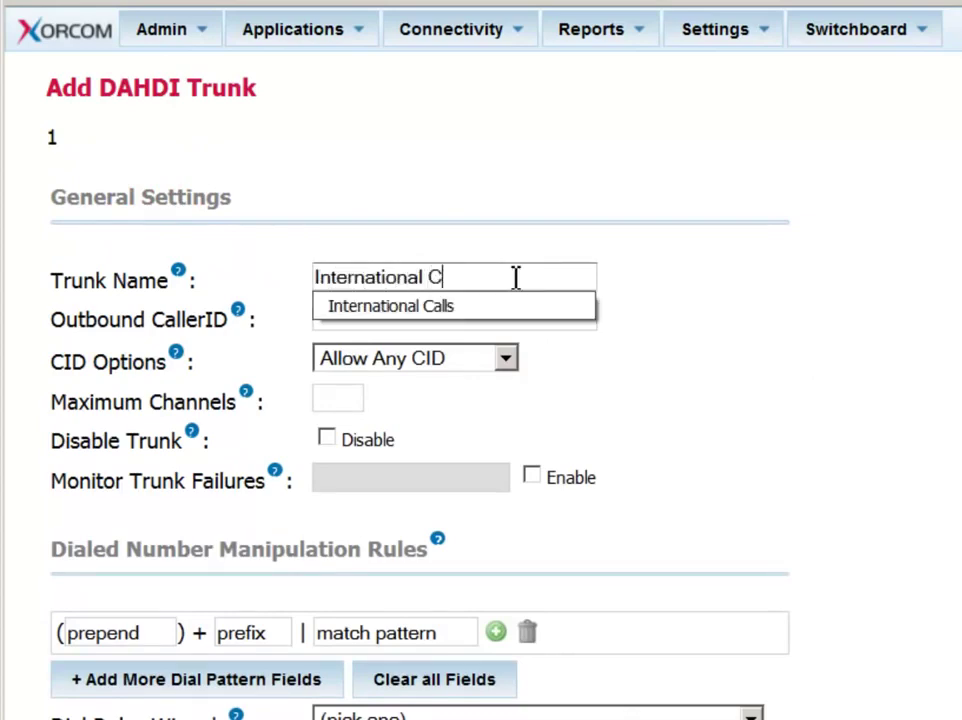
key(BackSpace)
key(BackSpace)
text(Calls)
key(Tab)
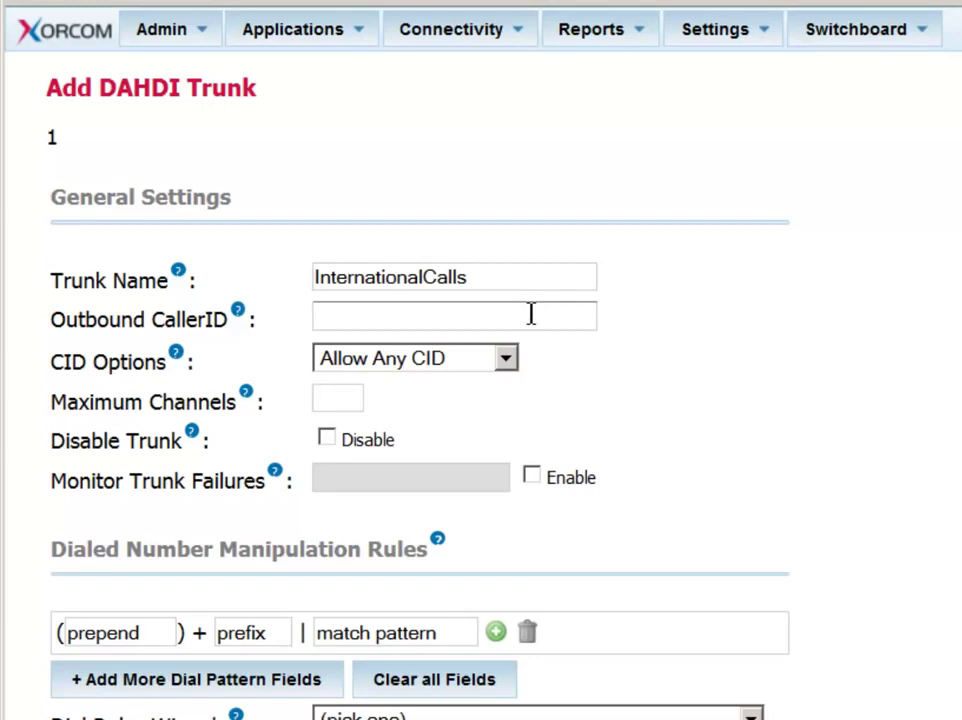
text(733)
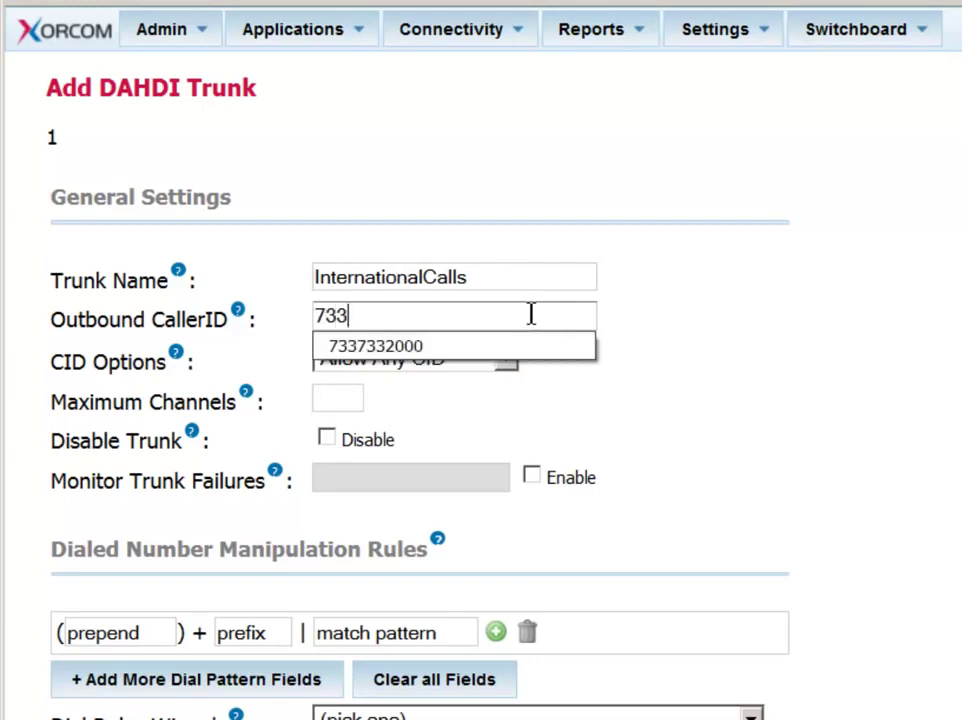
text(7332000)
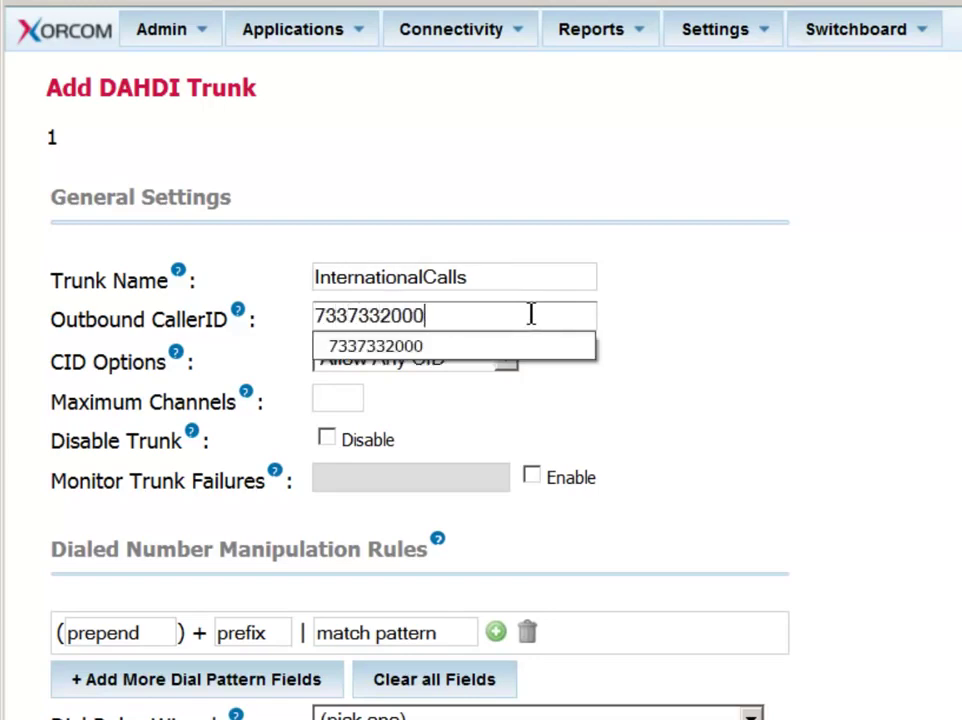
click(641, 344)
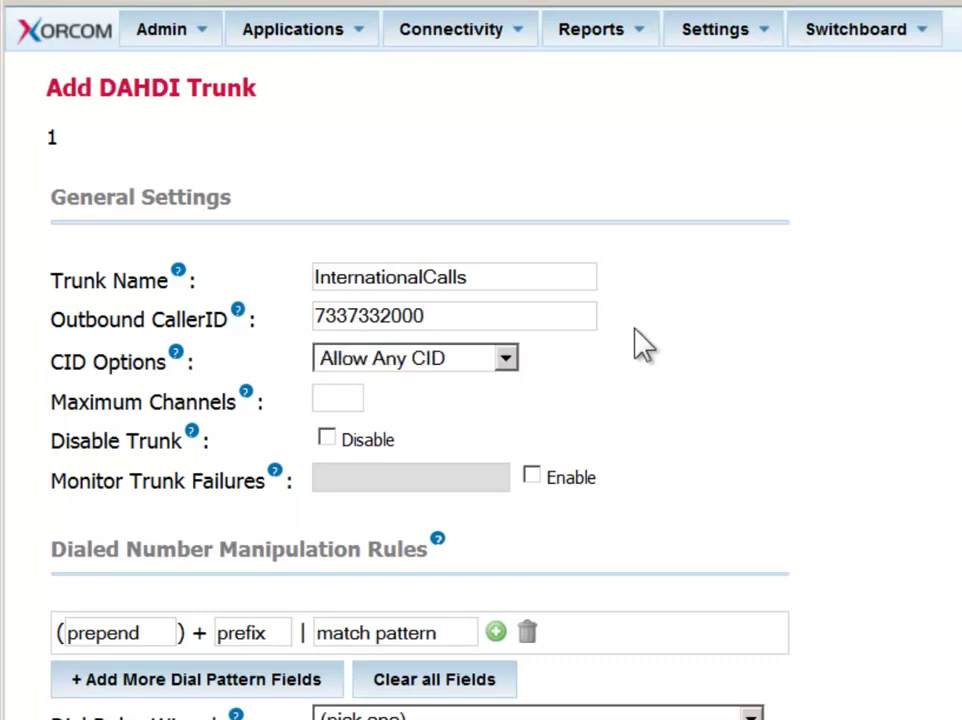
Step: Keep CID Options at Allow Any CID and set Maximum Channels to 16
click(507, 364)
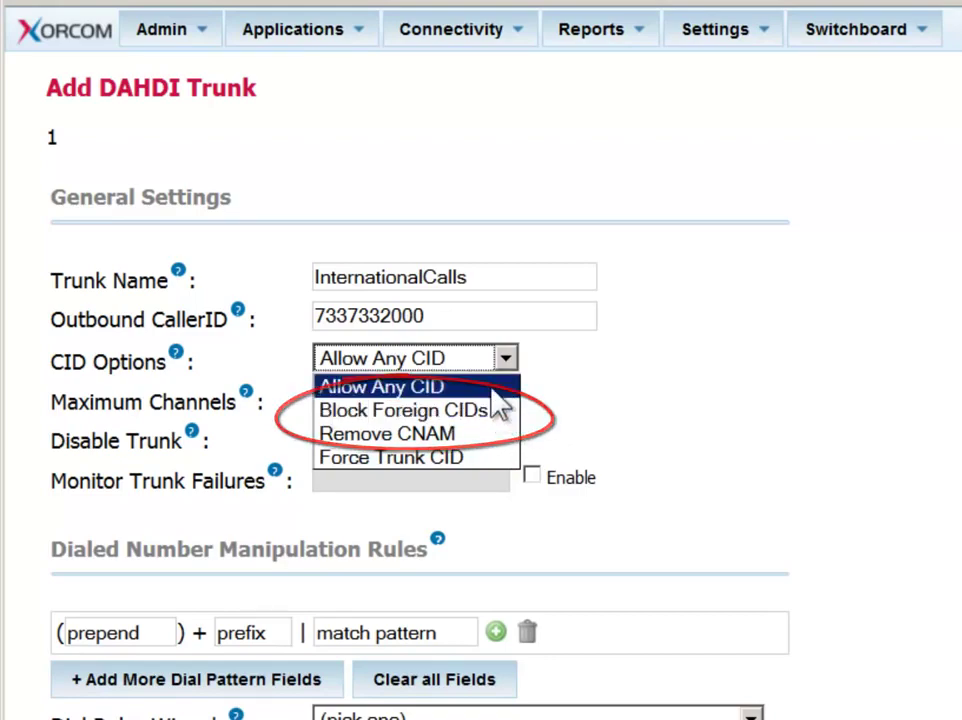
click(492, 386)
click(350, 399)
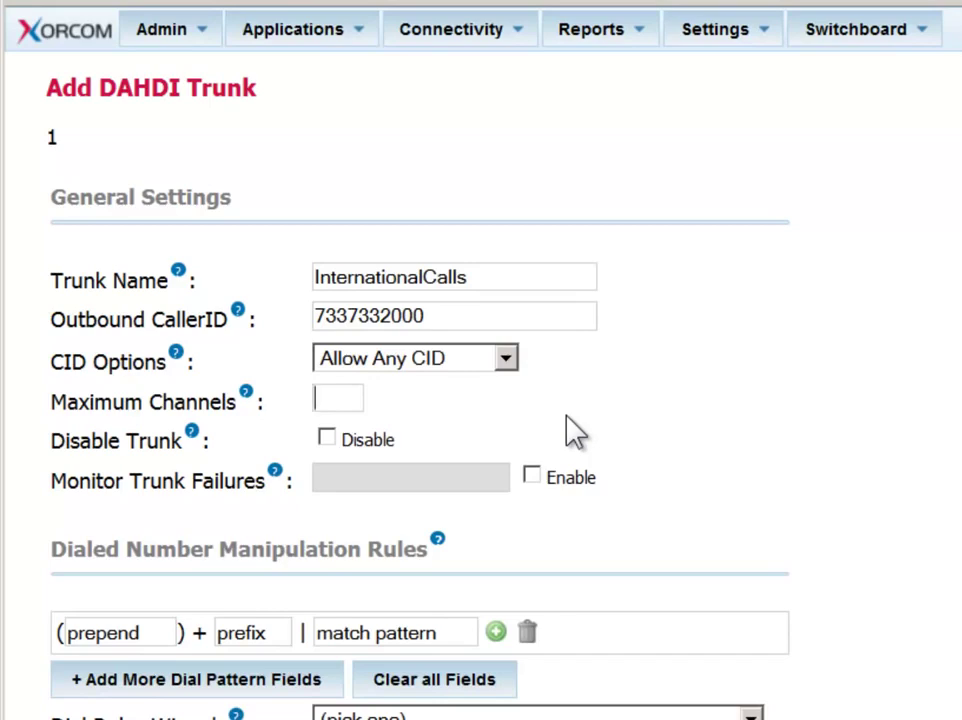
text(16)
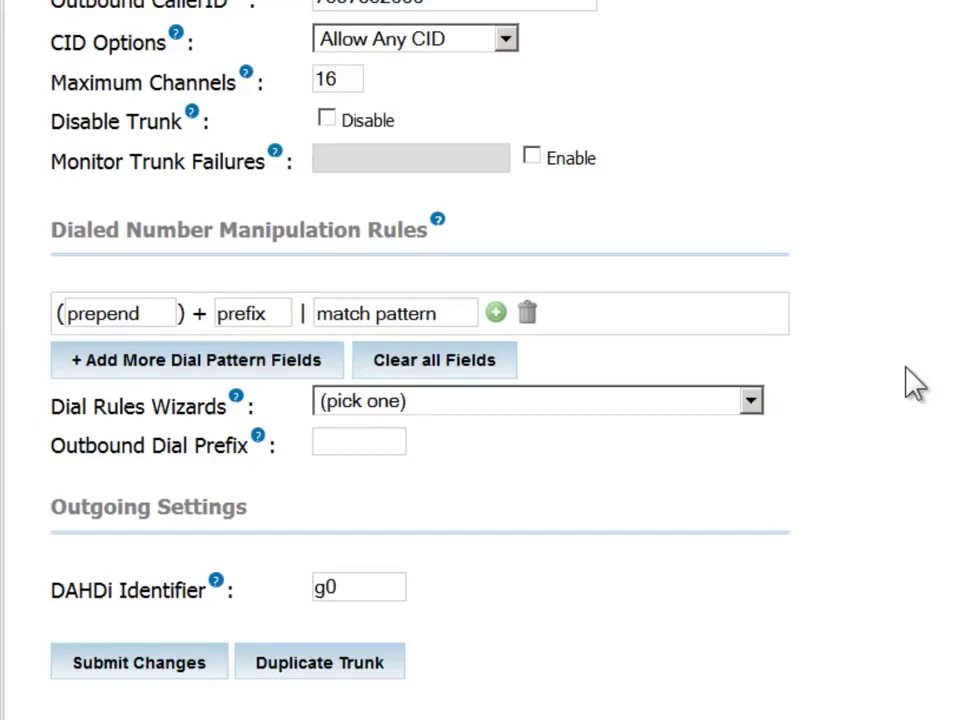
Step: Fill the first dial rule with prepend 012, prefix 00 and match pattern ZXXXXXXX
click(72, 314)
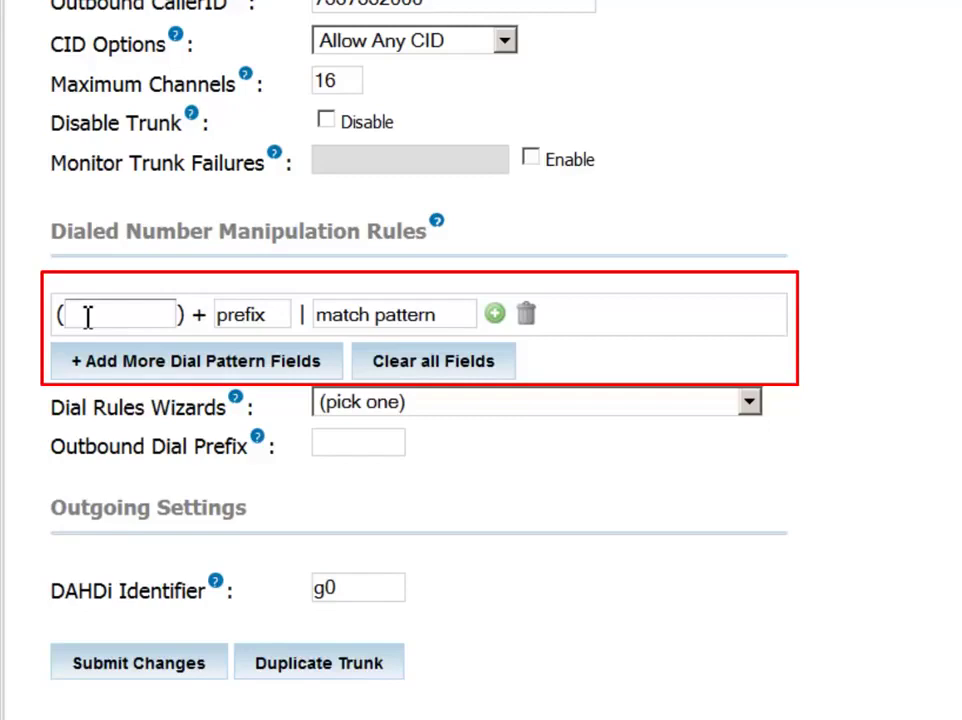
text(0)
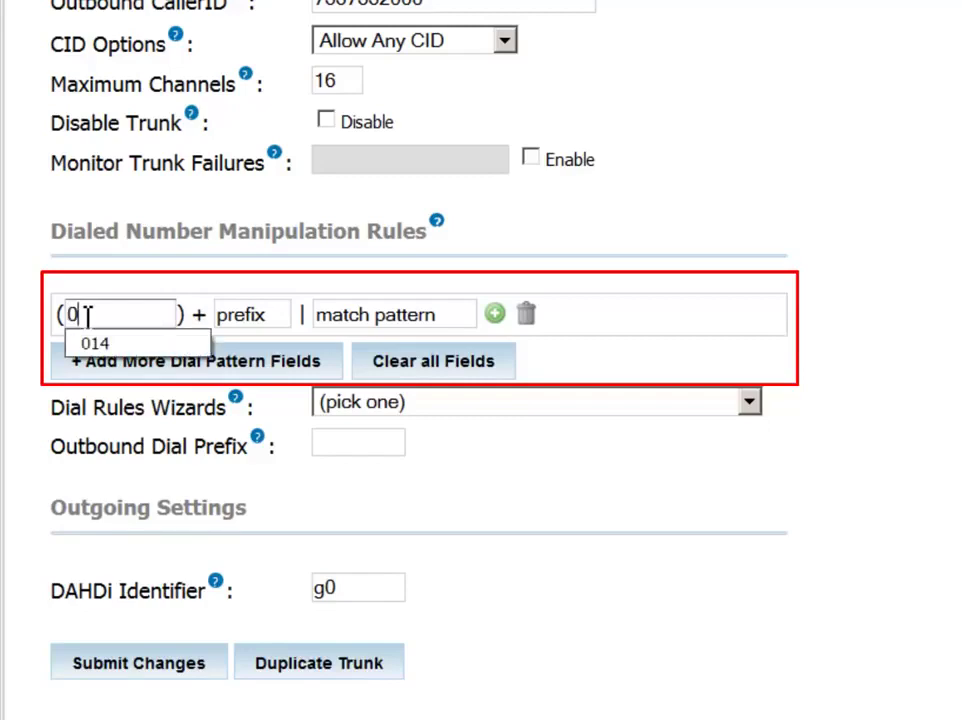
text(12)
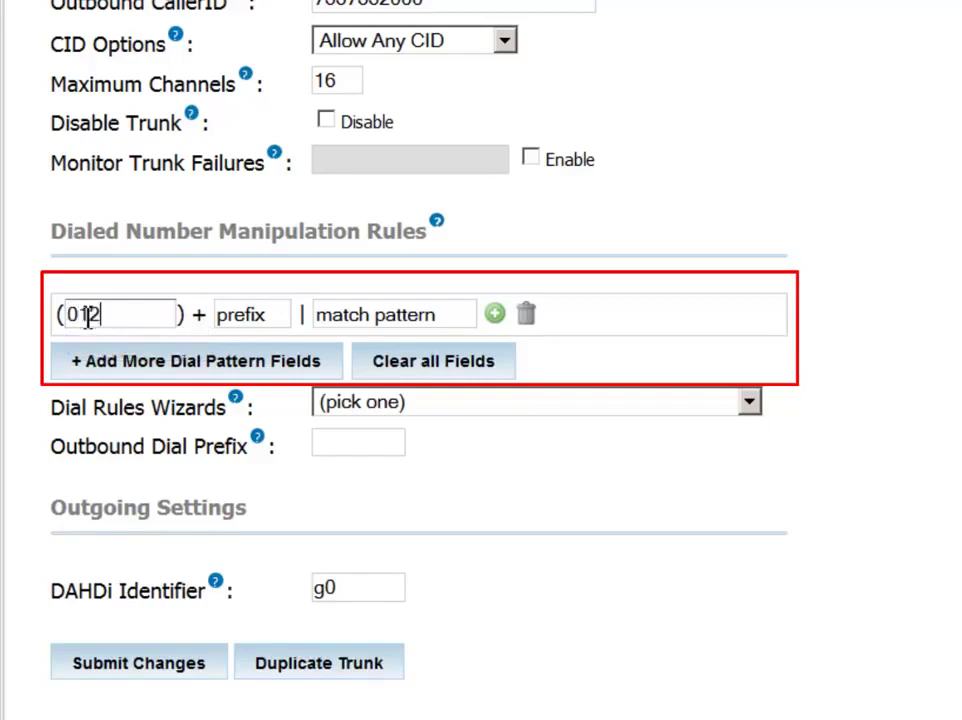
click(245, 314)
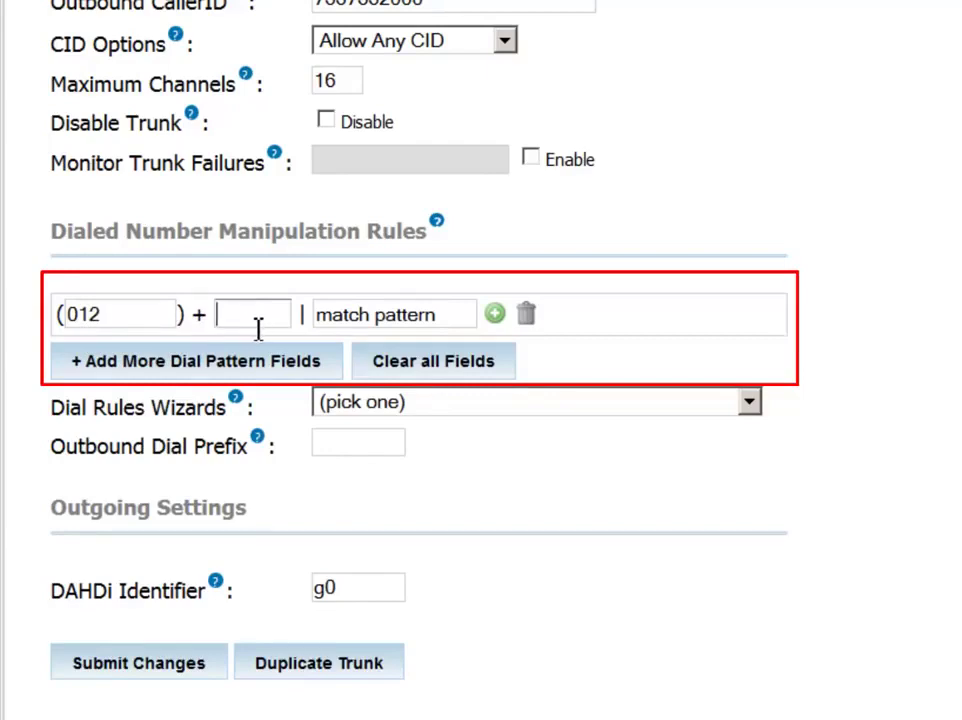
text(00)
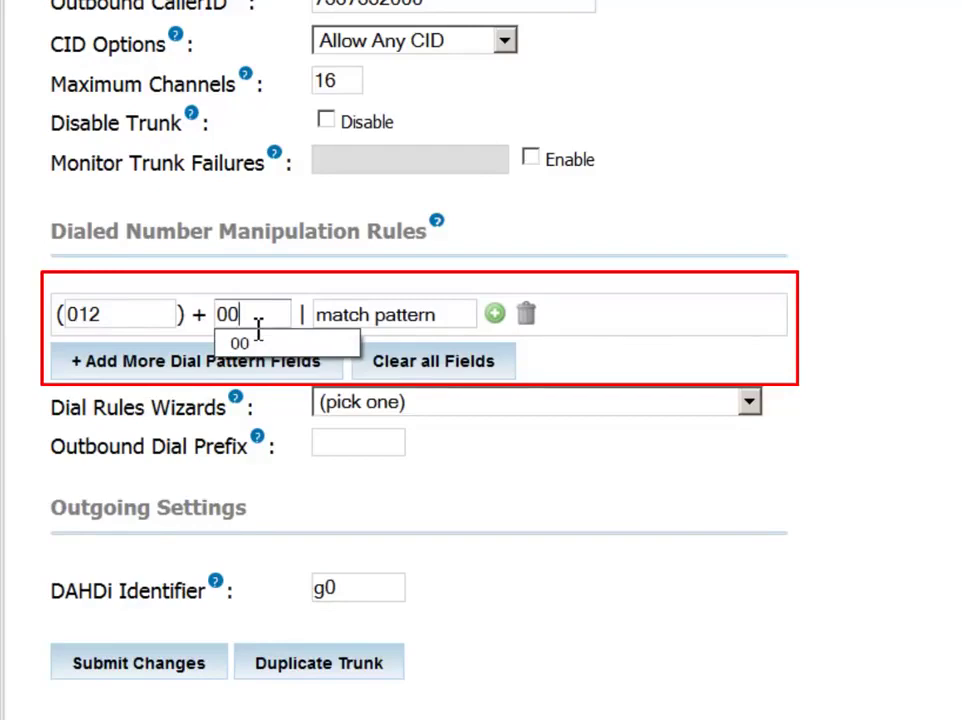
click(384, 320)
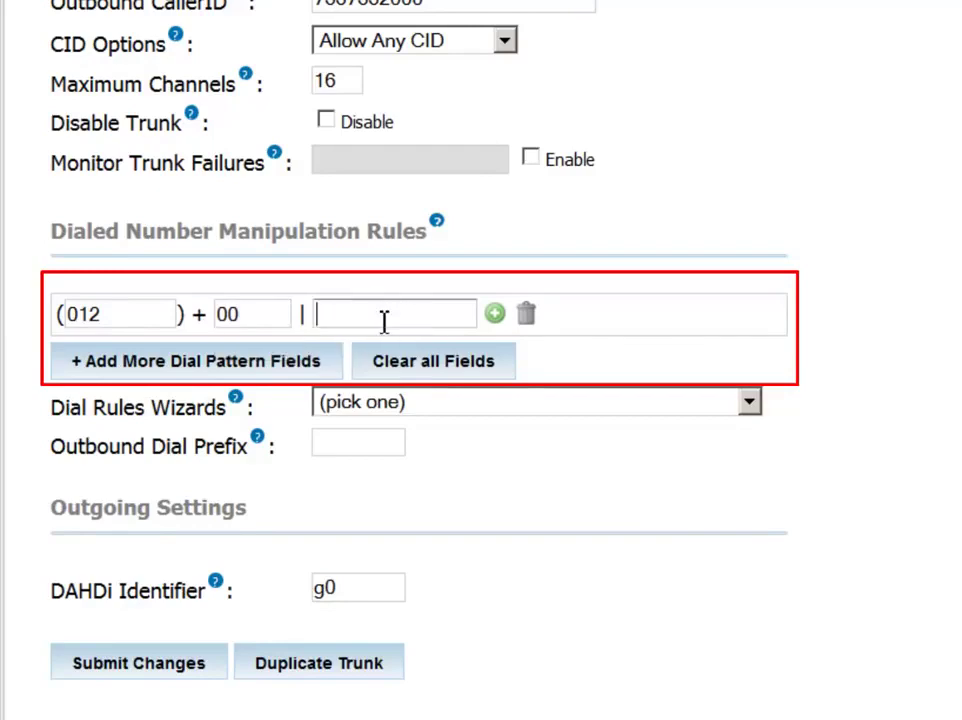
text(Z)
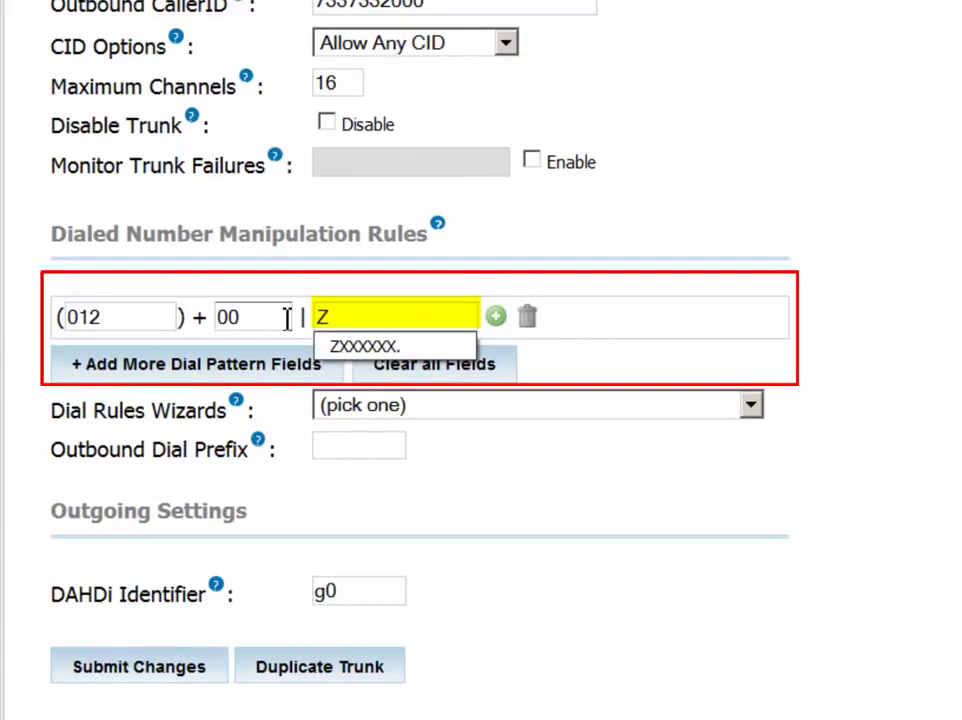
text(XXXX)
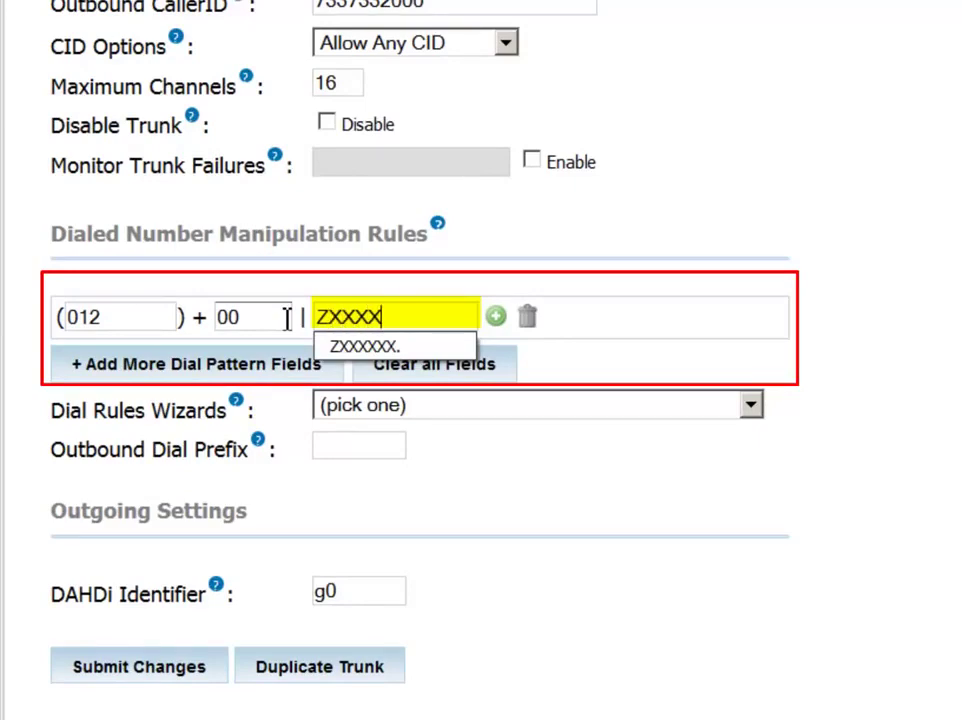
text(XXX)
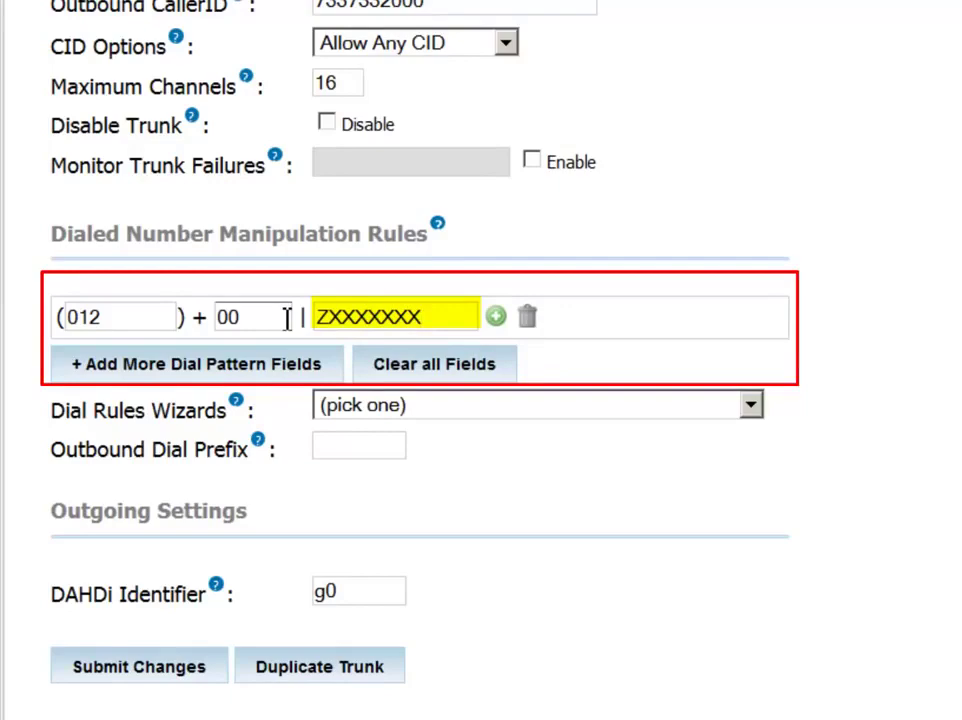
text(.)
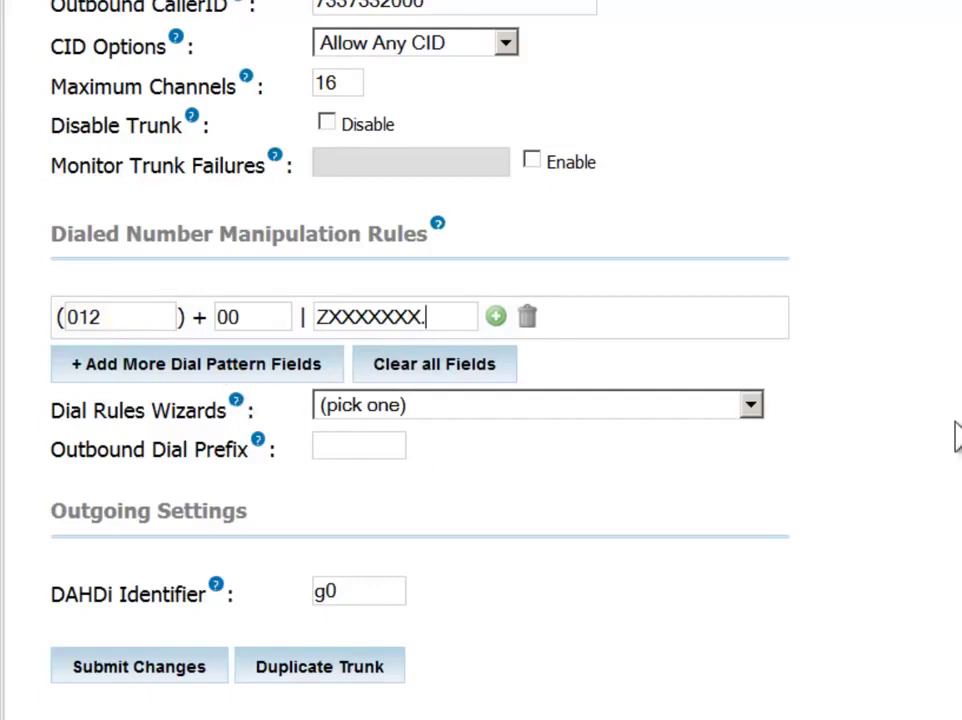
Step: Add a second dial rule: prepend 014, prefix 011, match pattern ZXXXXXXX
click(200, 370)
click(129, 353)
text(014)
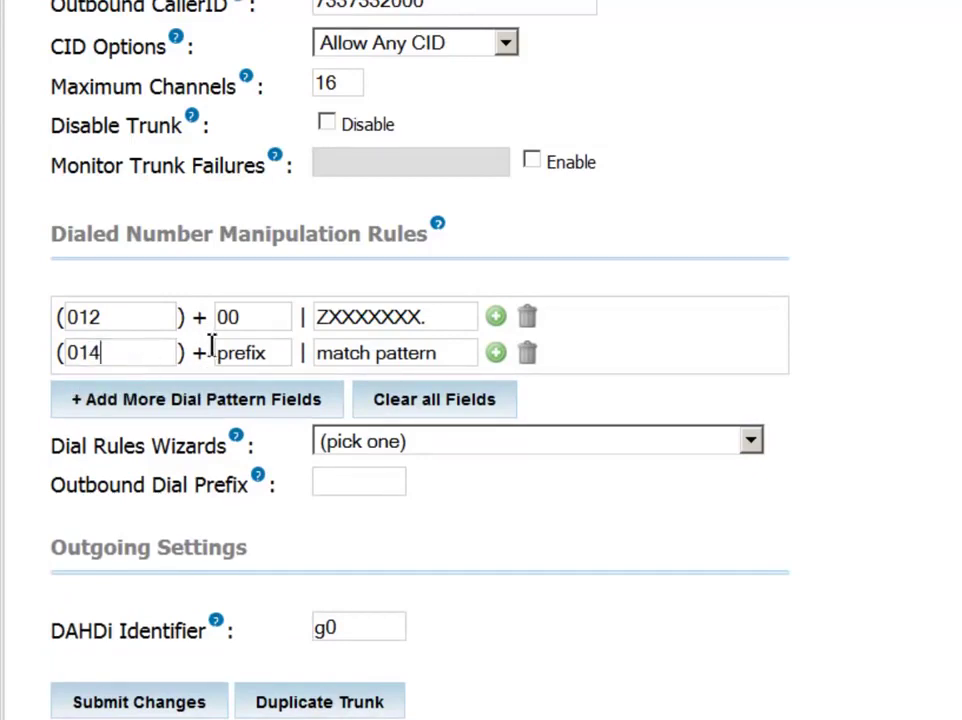
click(250, 356)
text(011)
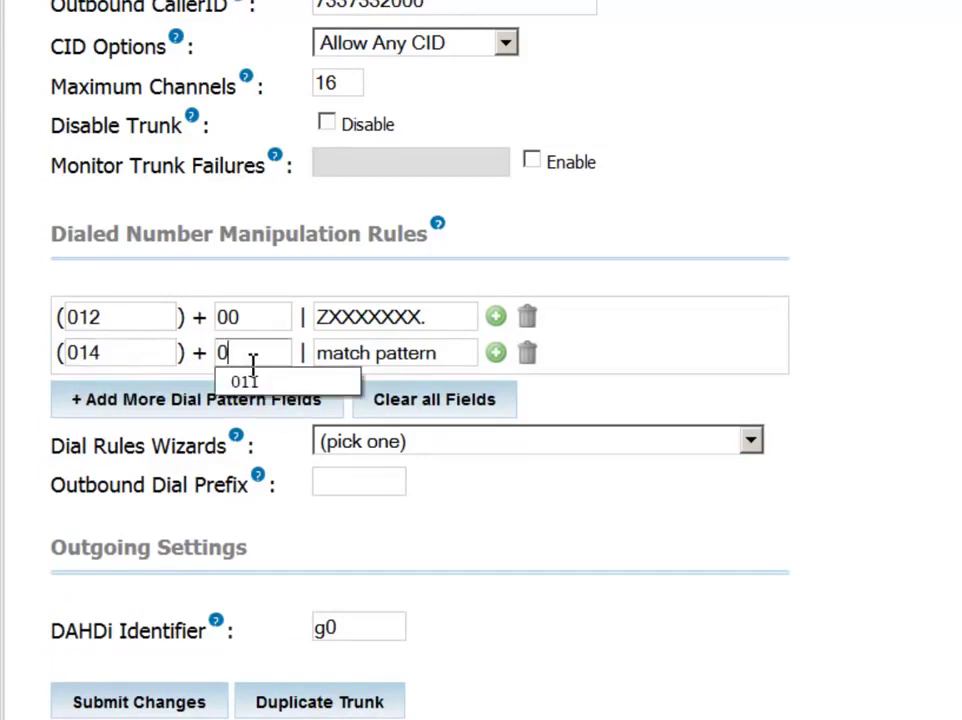
click(361, 357)
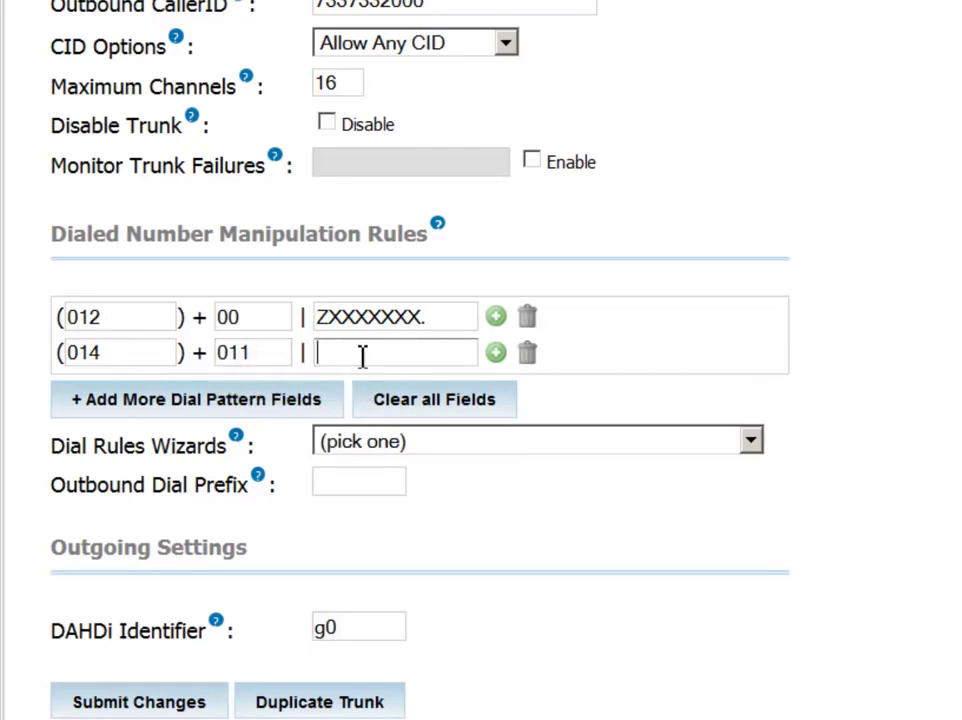
key(ctrl+z)
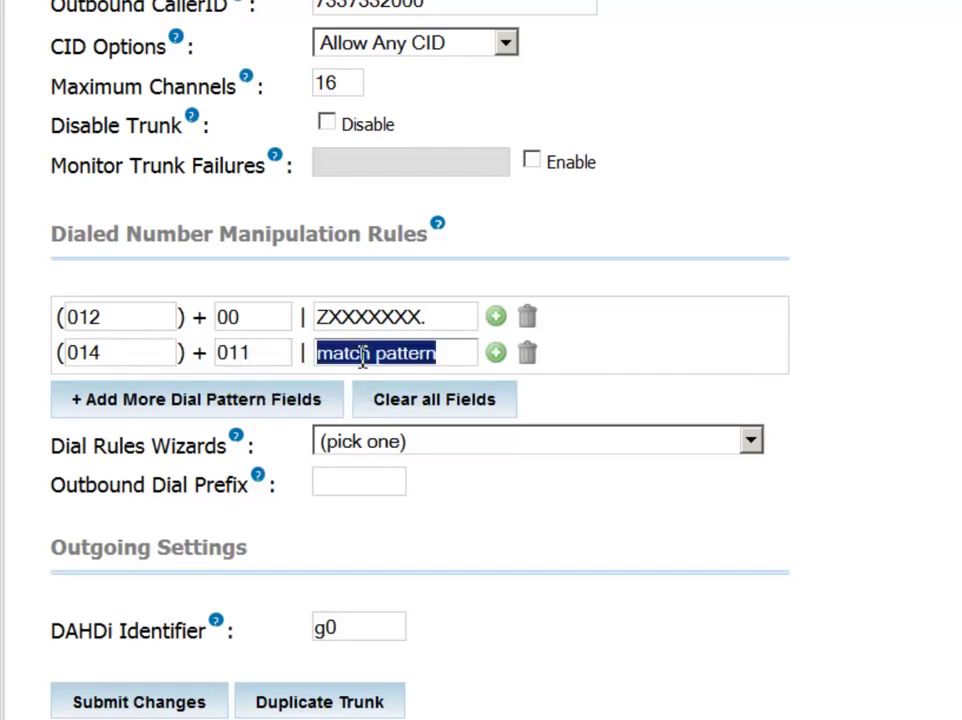
text(ZXXXXXXX.)
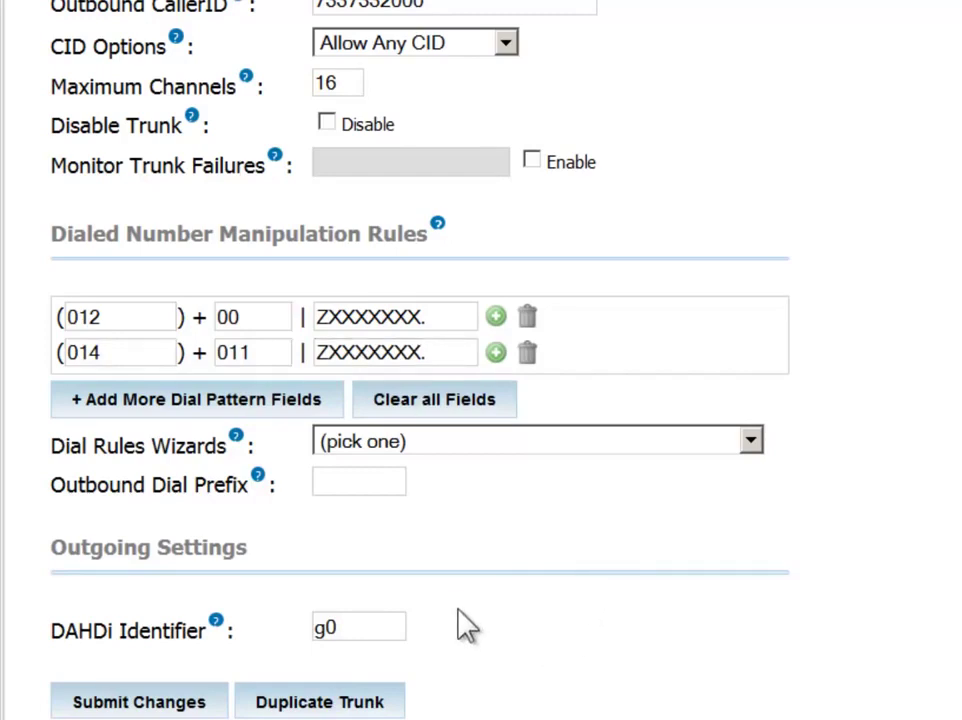
Step: Change the DAHDi Identifier from g0 to R0
scroll(470, 627, down, 3)
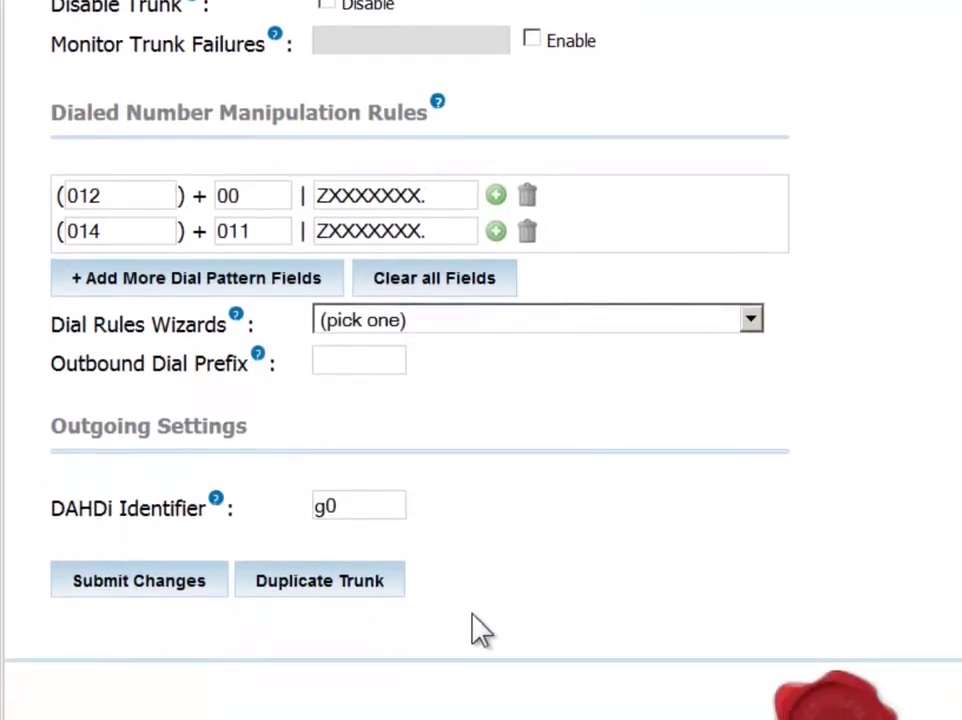
drag(354, 507, 308, 507)
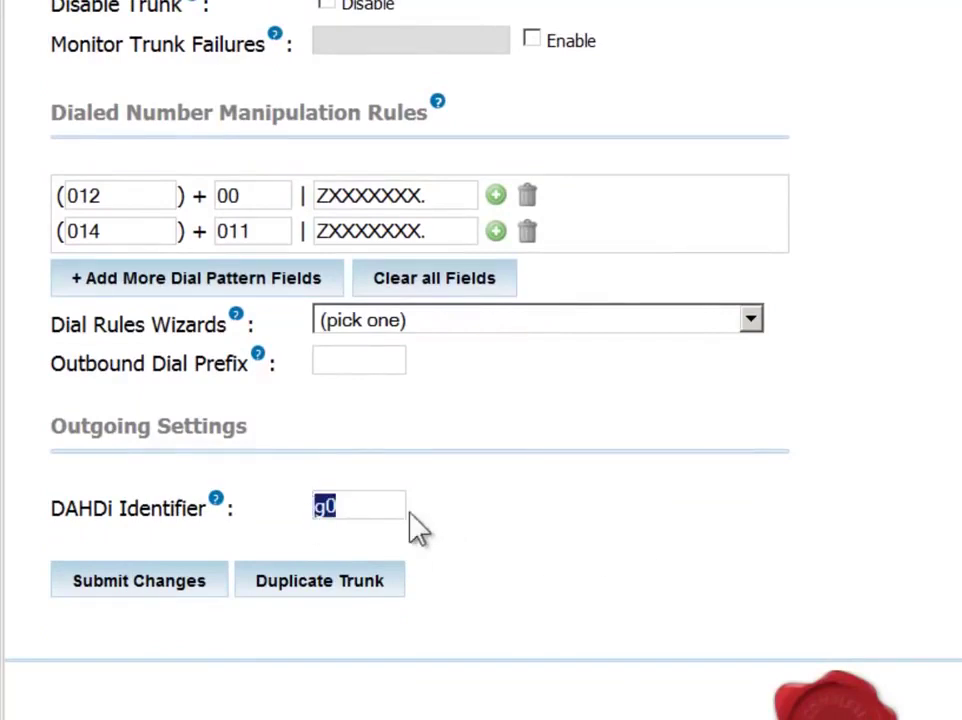
click(348, 509)
double_click(320, 506)
text(G0)
drag(376, 513, 185, 515)
text(r0)
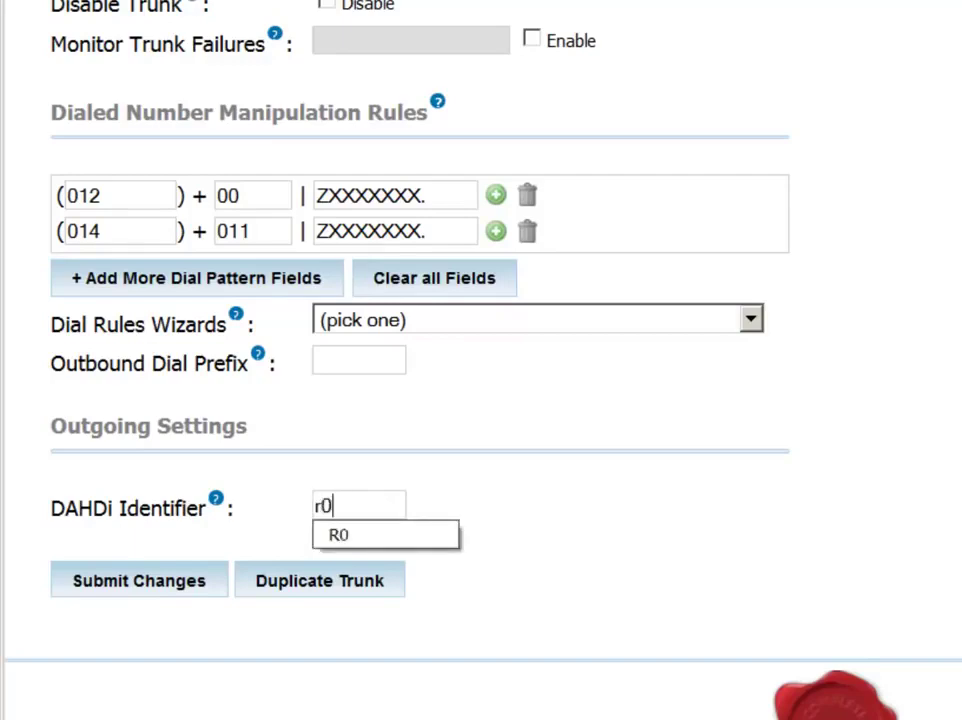
click(866, 535)
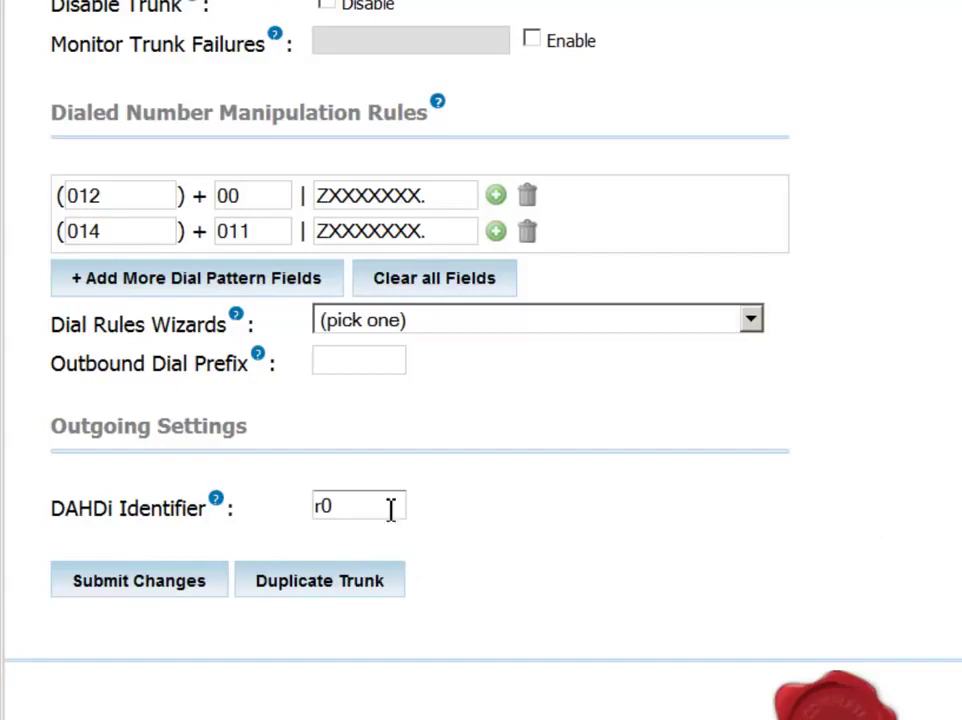
drag(389, 509, 266, 513)
text(R0)
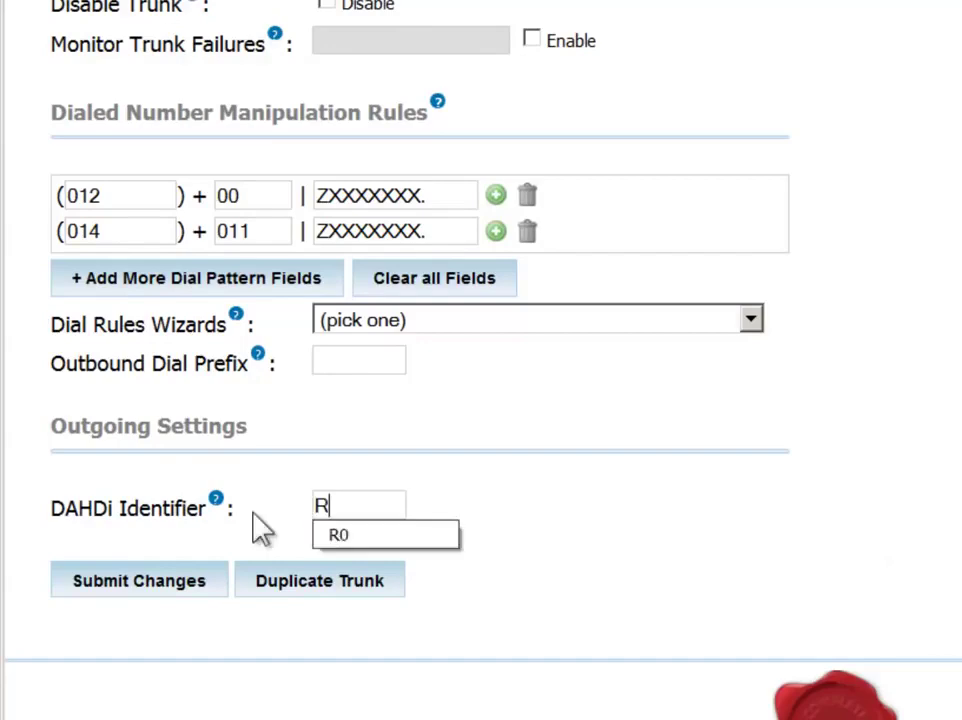
click(700, 565)
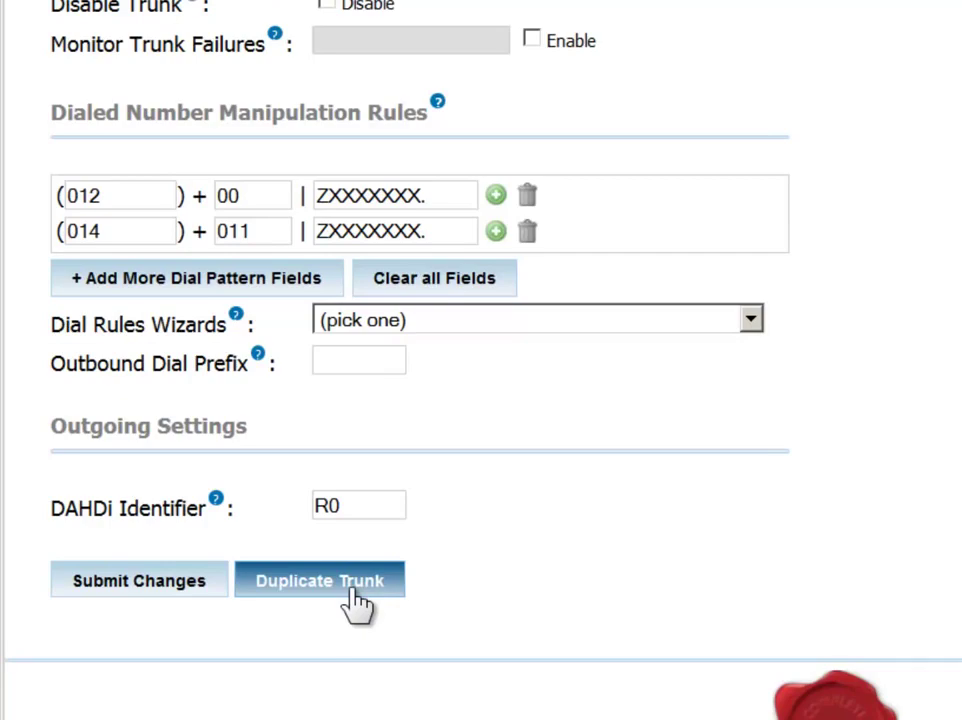
Step: Submit the trunk changes and start adding a new outbound route
click(158, 600)
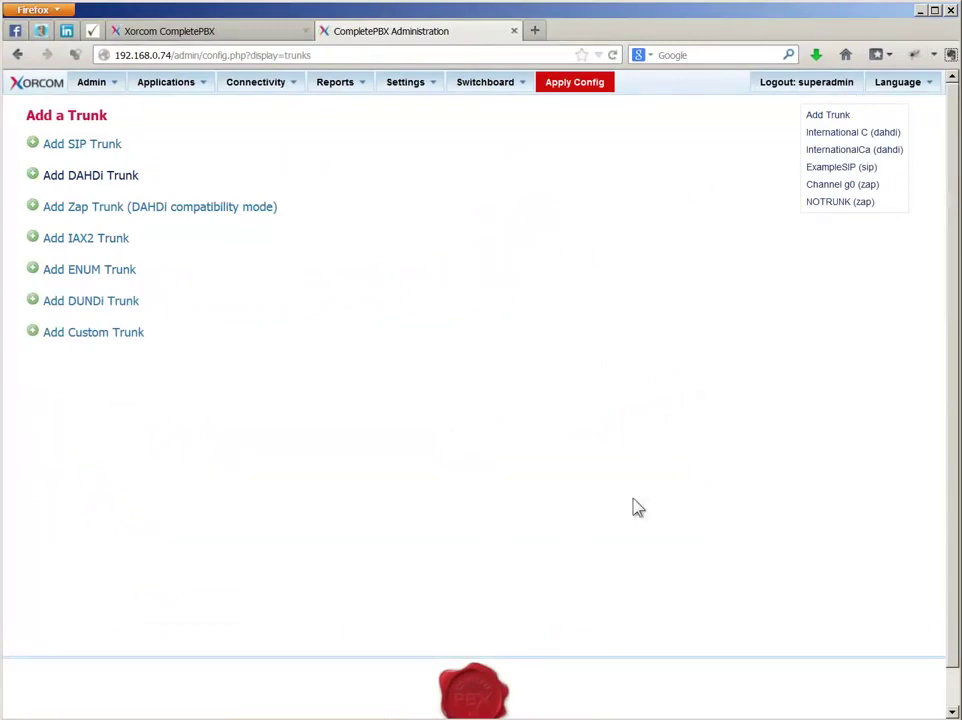
click(255, 83)
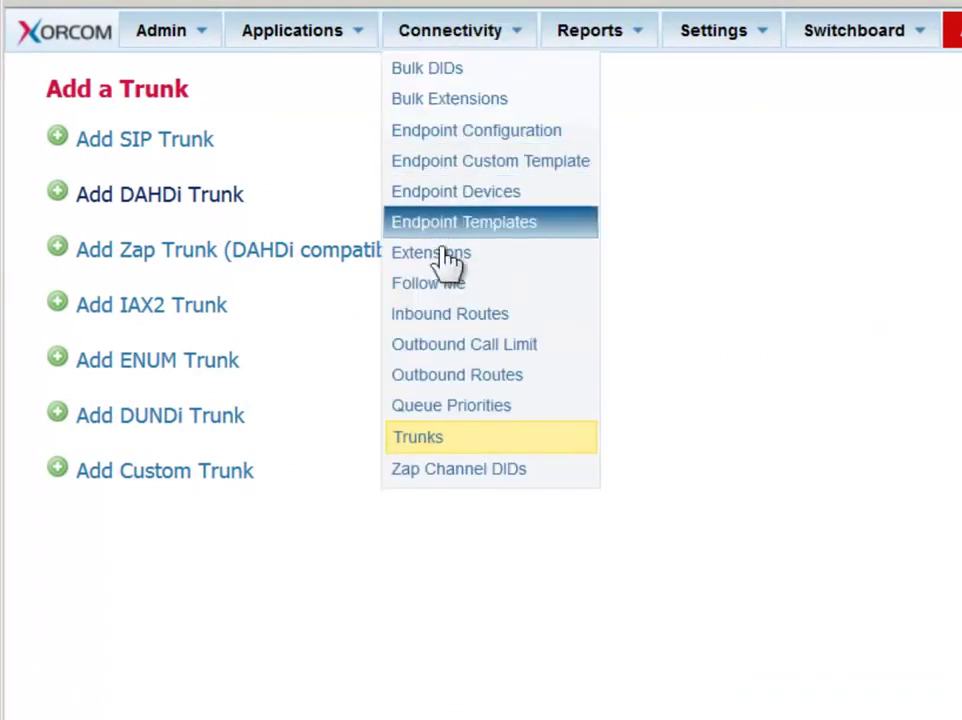
click(447, 376)
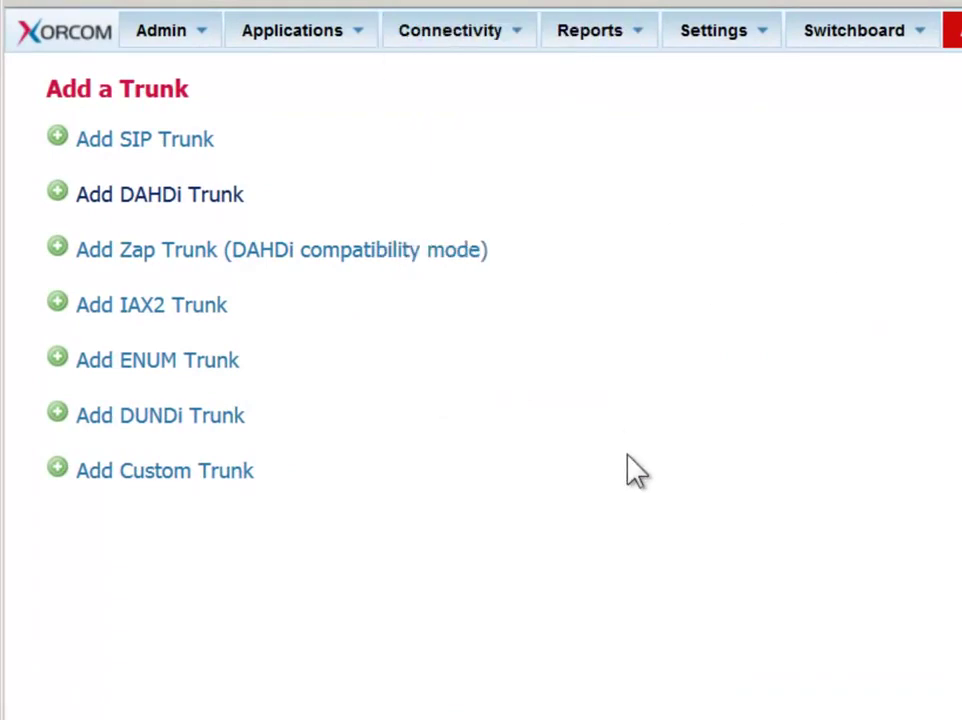
Step: Name the route International Calls and enter a route password
click(370, 276)
text(Internal)
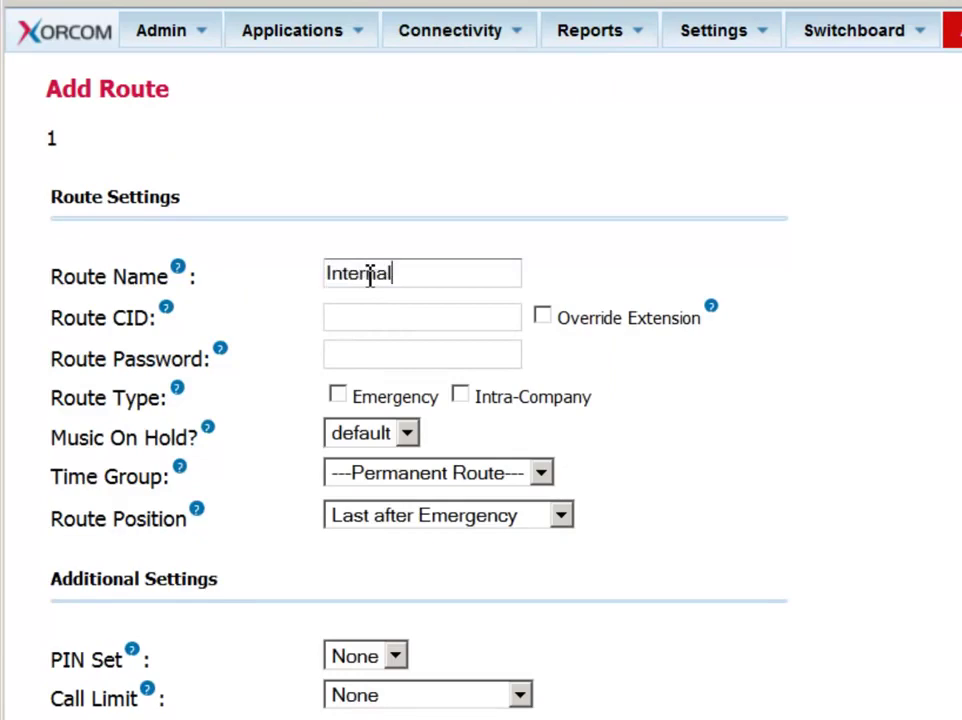
key(BackSpace)
text(tional Calls)
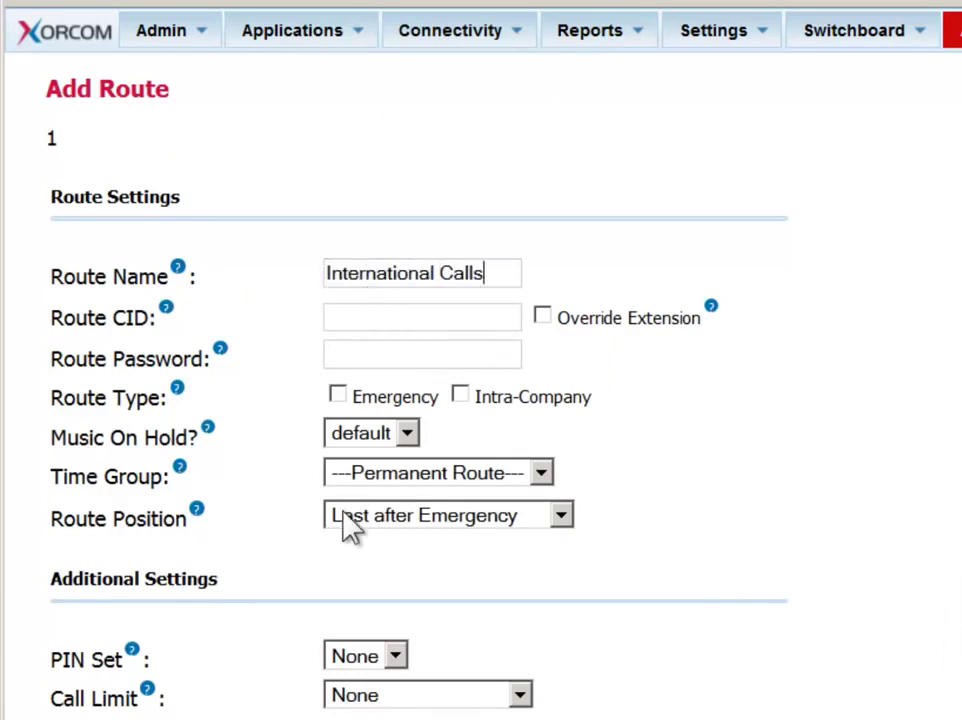
click(359, 356)
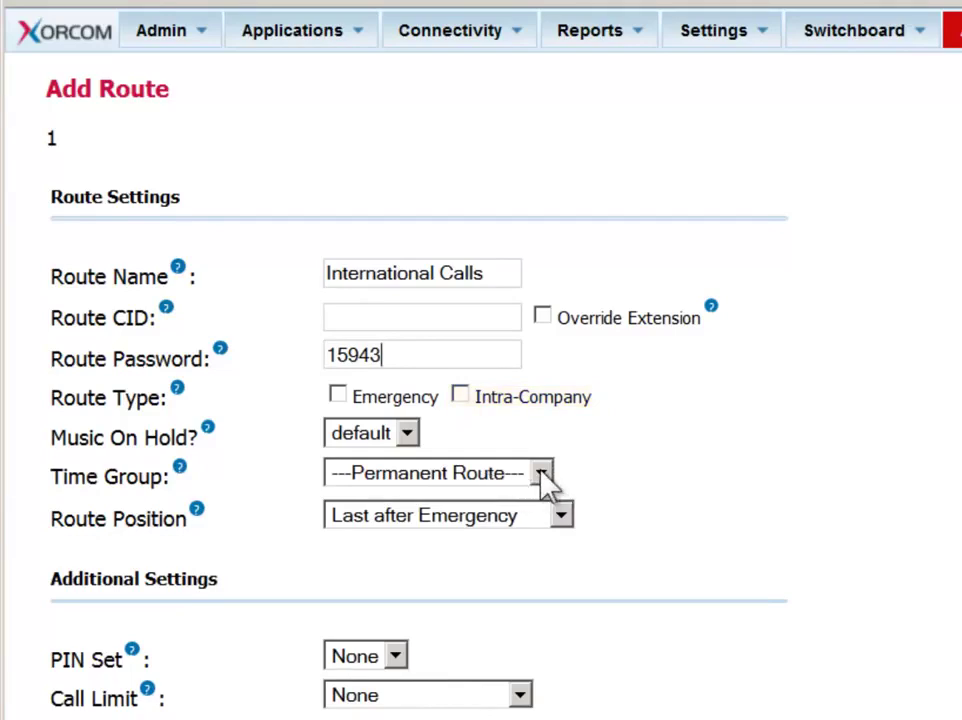
click(541, 475)
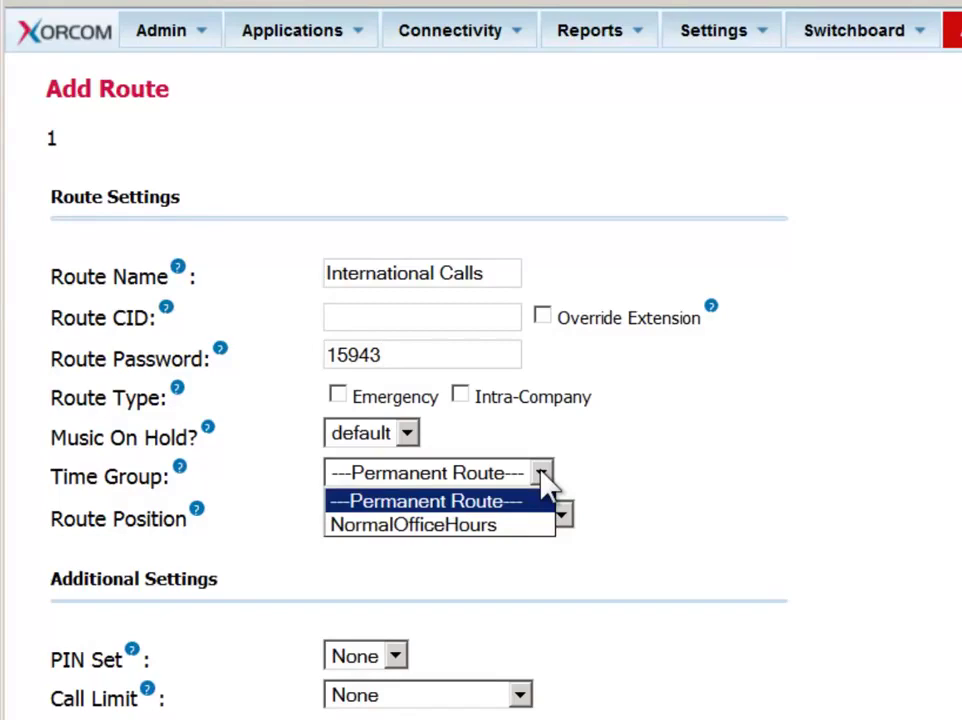
click(541, 473)
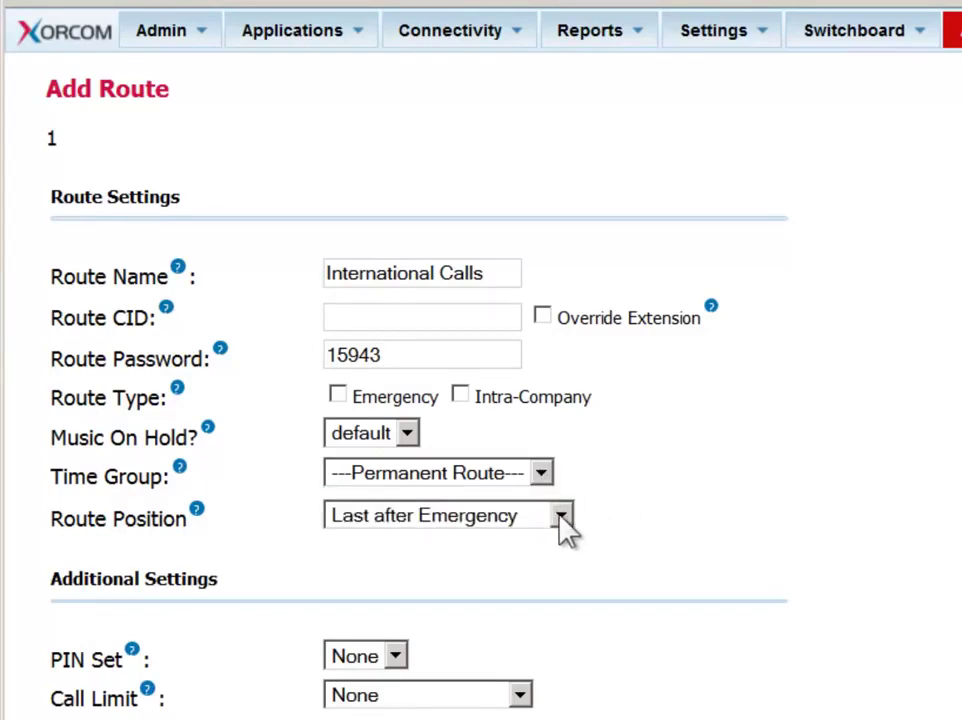
click(561, 516)
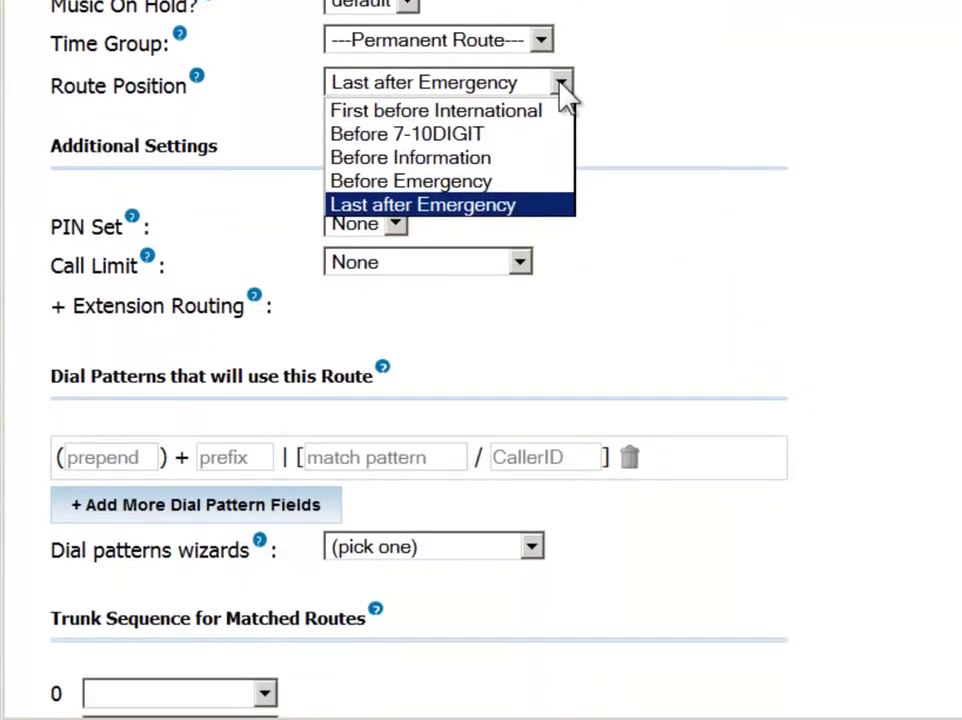
Step: Keep the position Last after Emergency and move extensions 1001, 1002, 1003 to Blocked Extensions
click(790, 135)
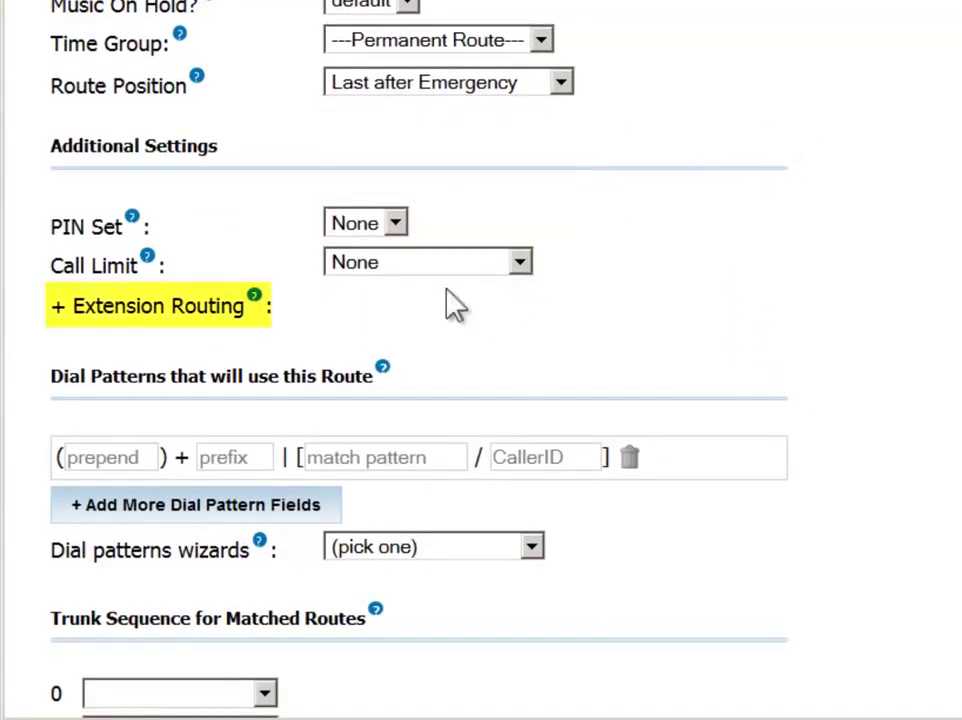
click(58, 310)
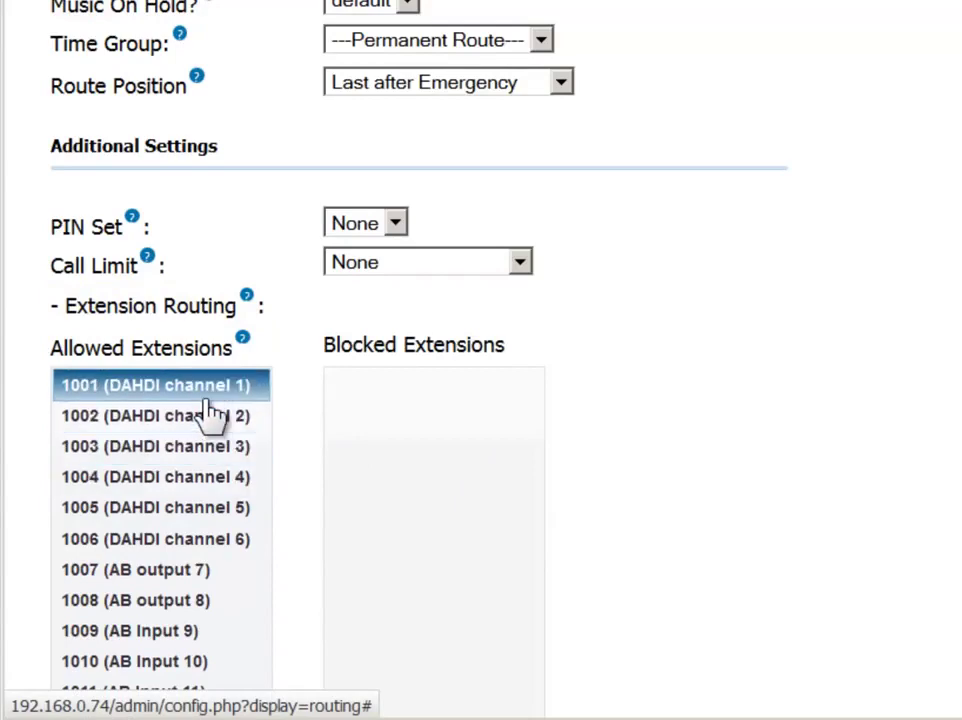
drag(198, 393, 440, 435)
drag(193, 395, 410, 445)
drag(210, 399, 478, 503)
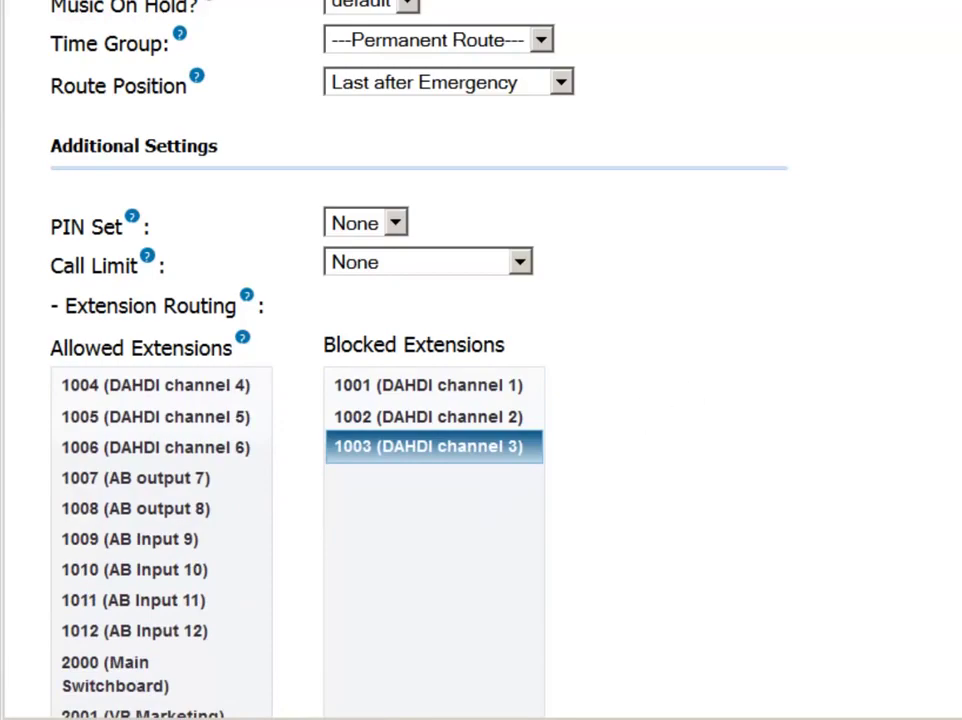
Step: Add a dial pattern with prefix 8 and match pattern 00ZXXXXXX
scroll(481, 360, down, 10)
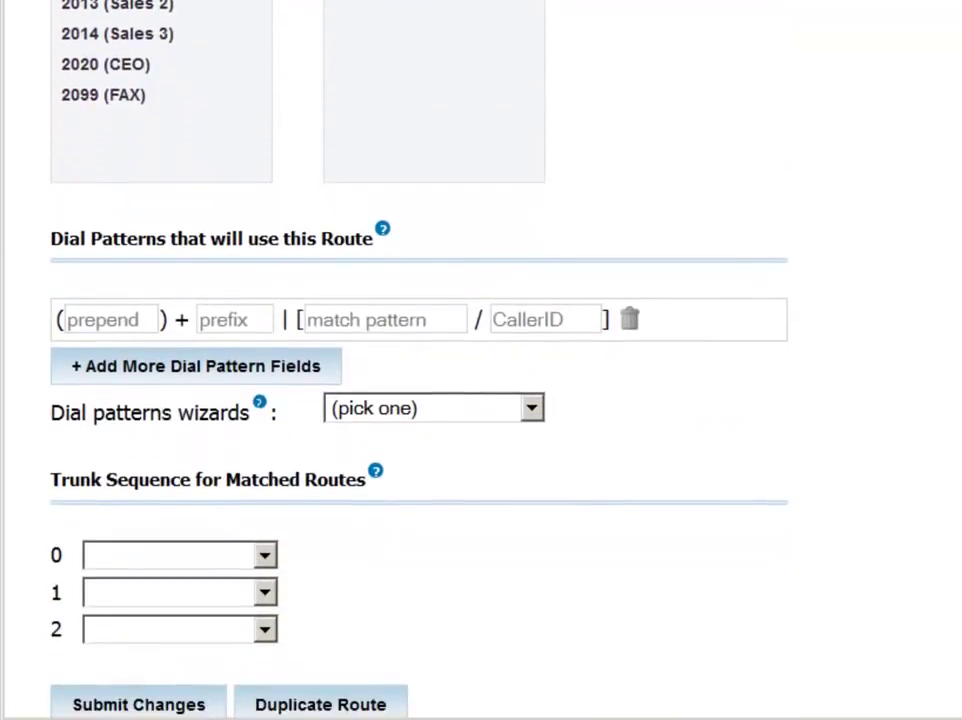
scroll(481, 360, down, 1)
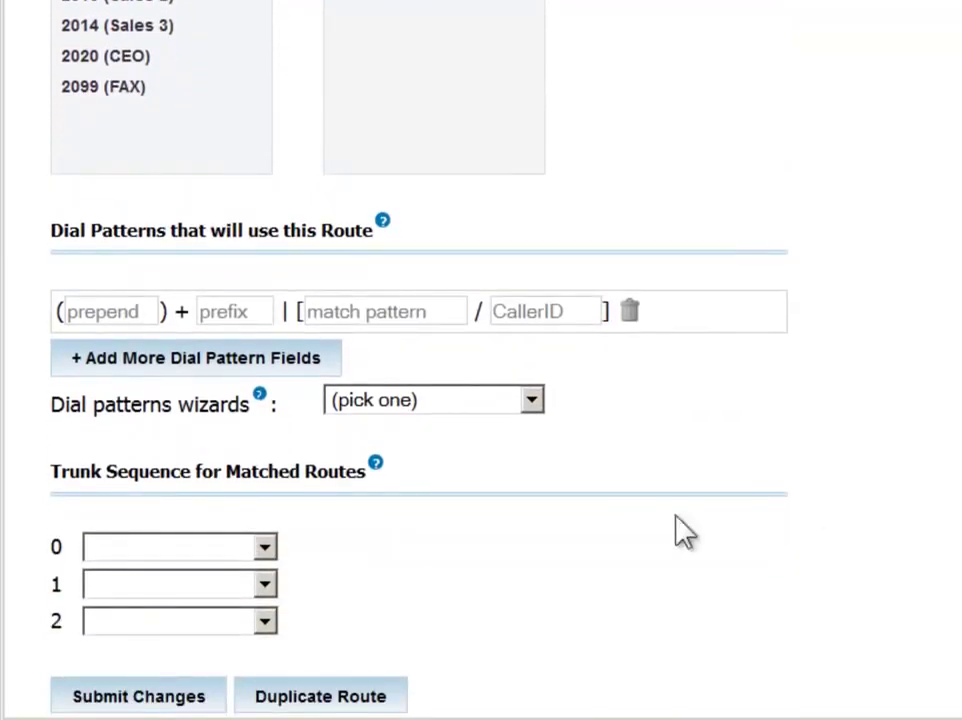
click(240, 314)
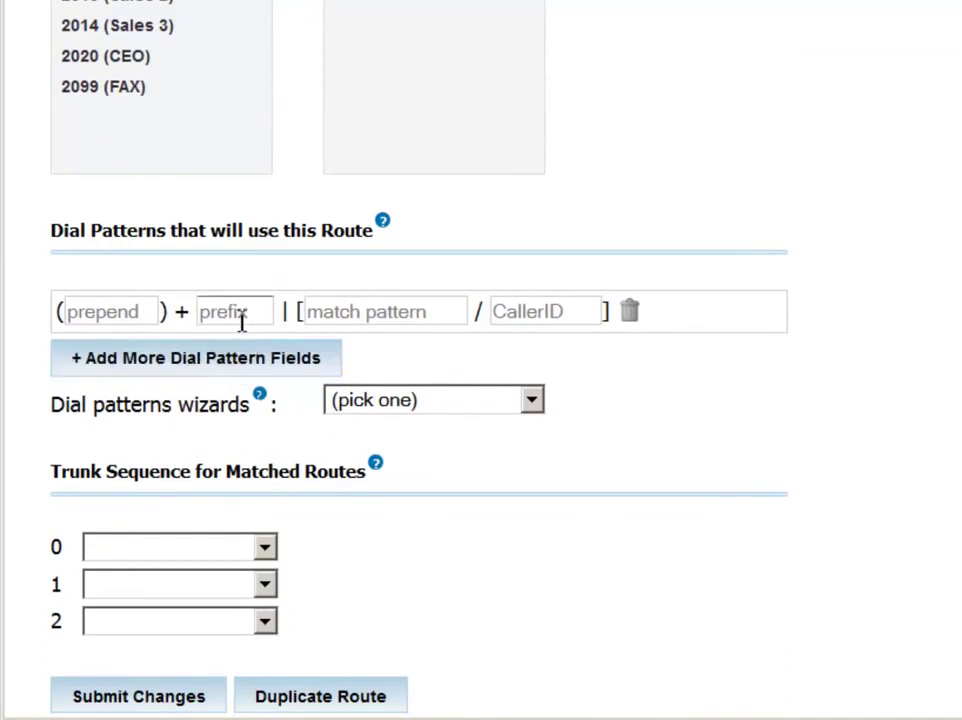
text(9)
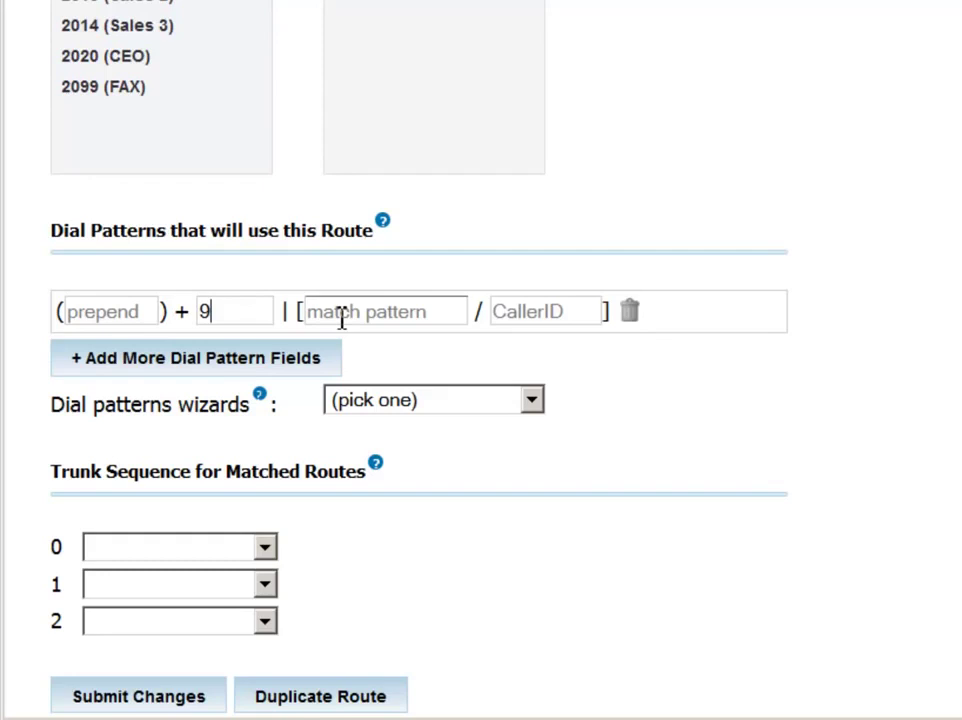
click(340, 318)
text(00)
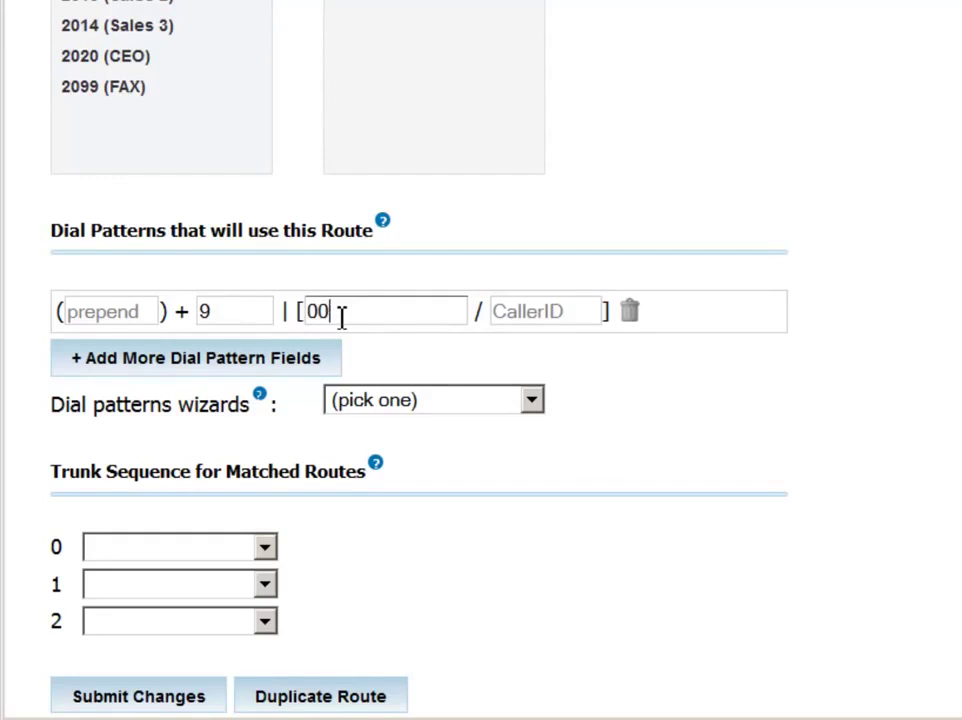
text(ZXXXX)
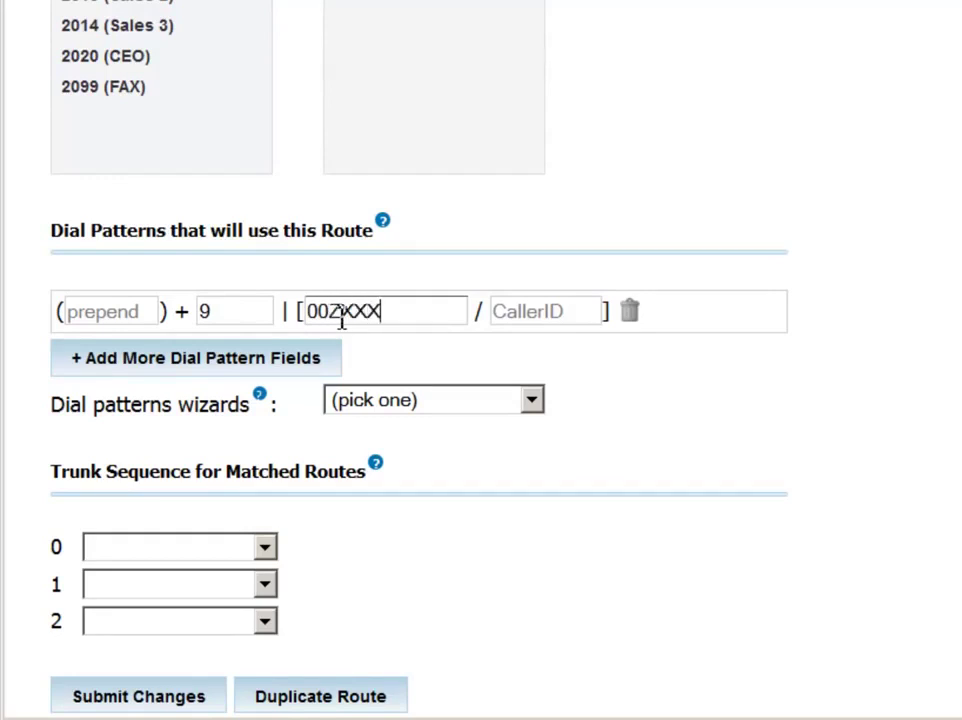
text(XX.)
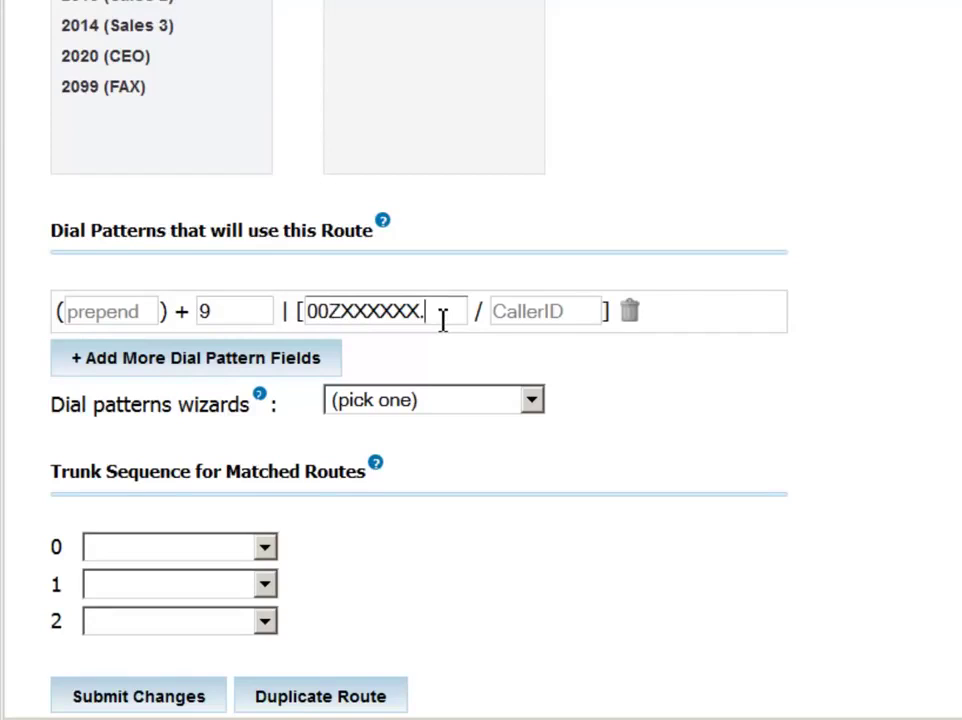
key(shift+Tab)
text(8)
Step: Set the trunk sequence to International Calls first, then ZAP/g0
click(266, 549)
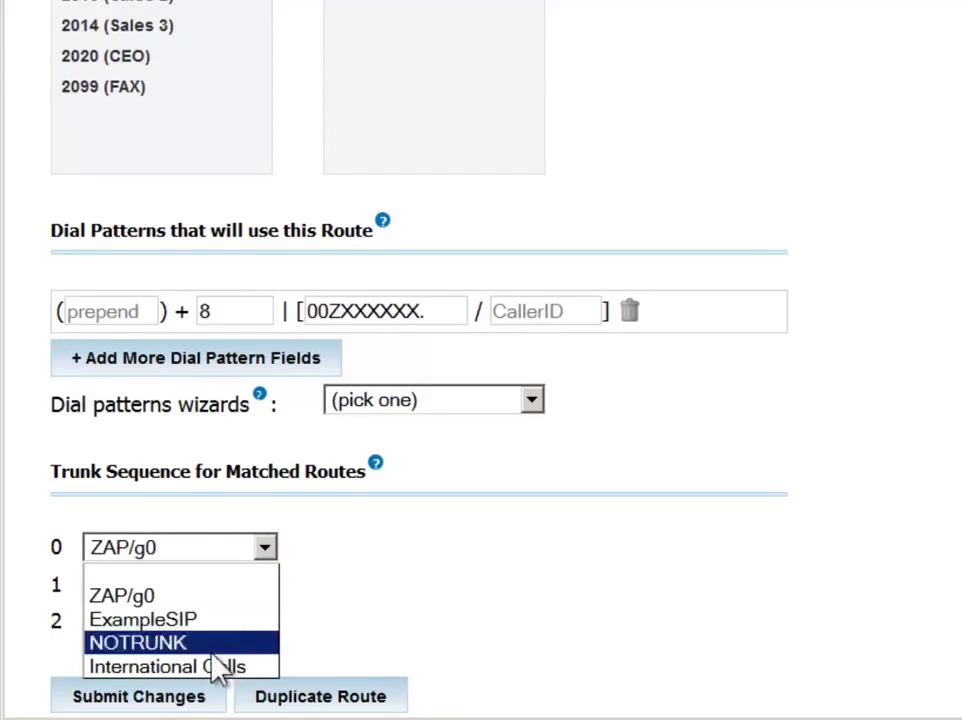
click(216, 667)
click(266, 586)
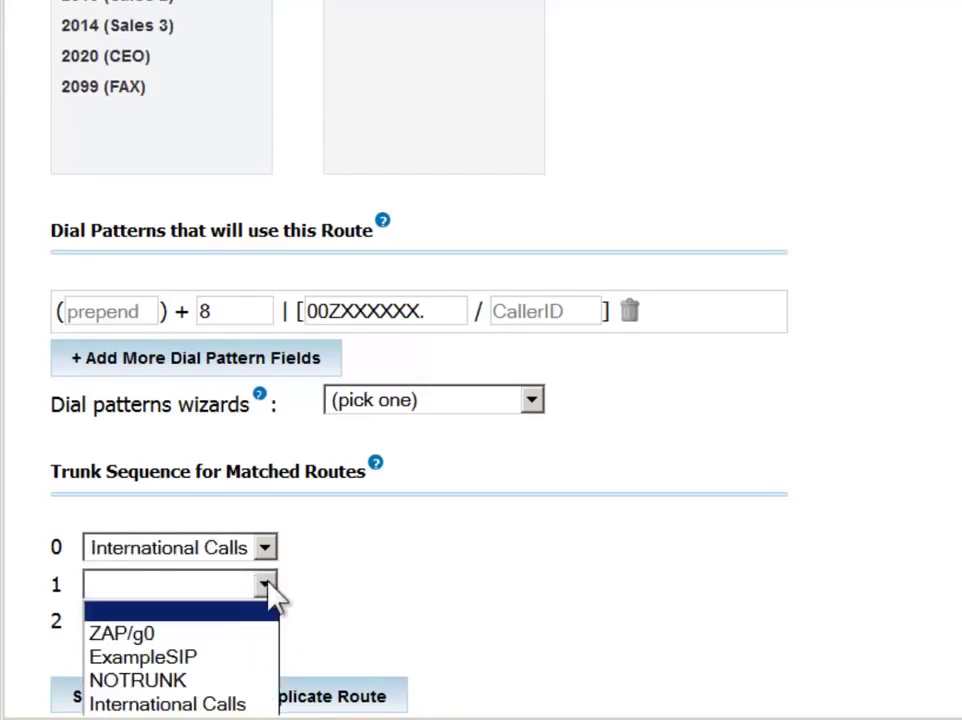
click(152, 636)
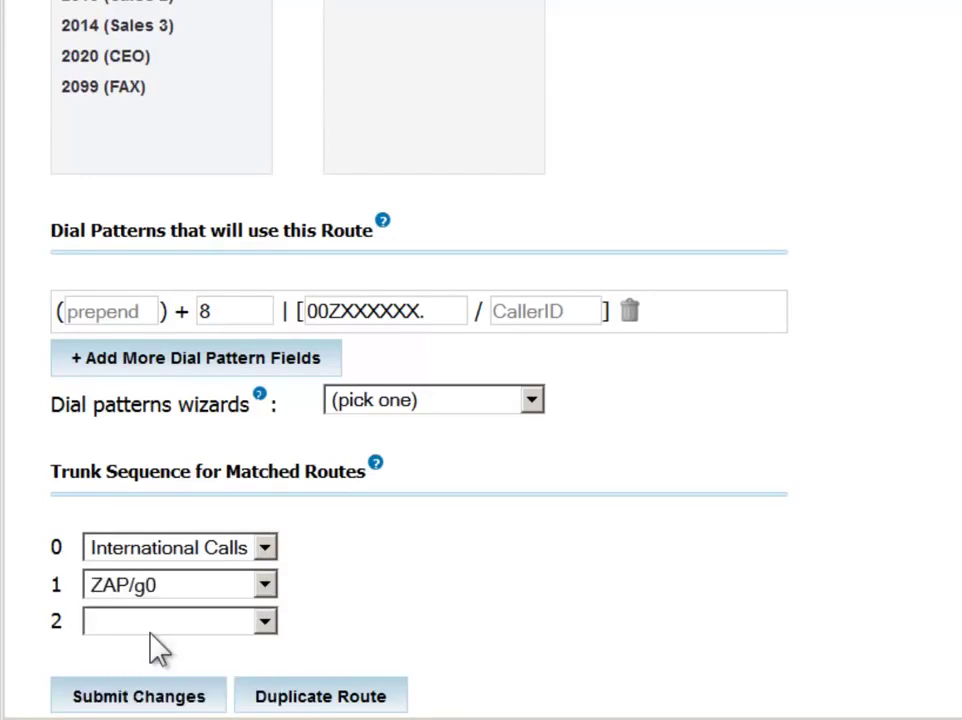
scroll(158, 648, down, 1)
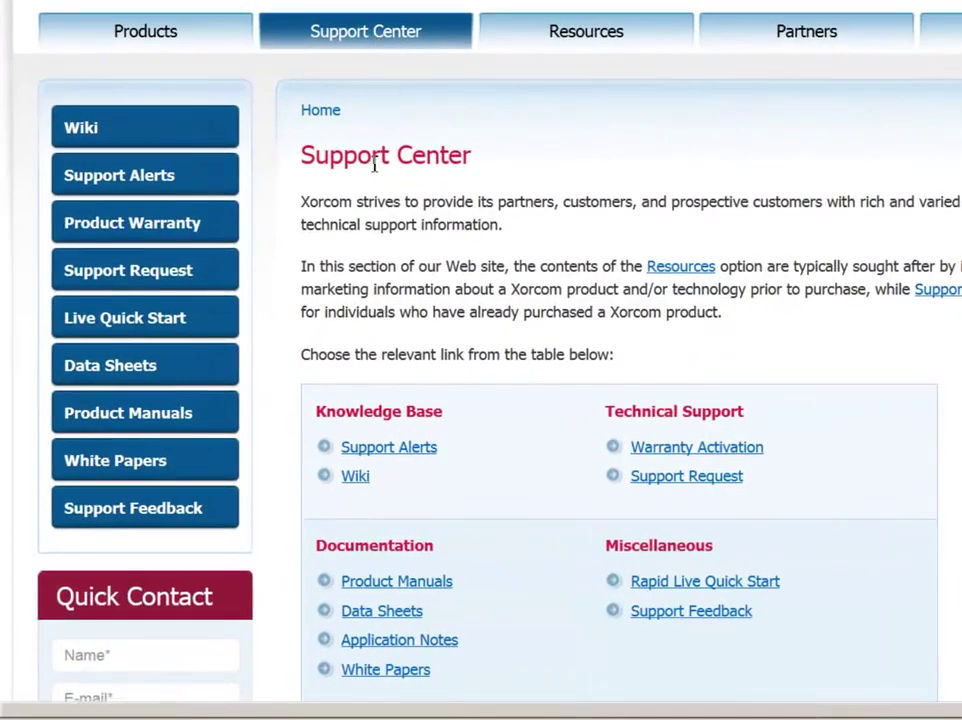
Step: Open Product Manuals, then the CompletePBX Reference Guide
click(399, 590)
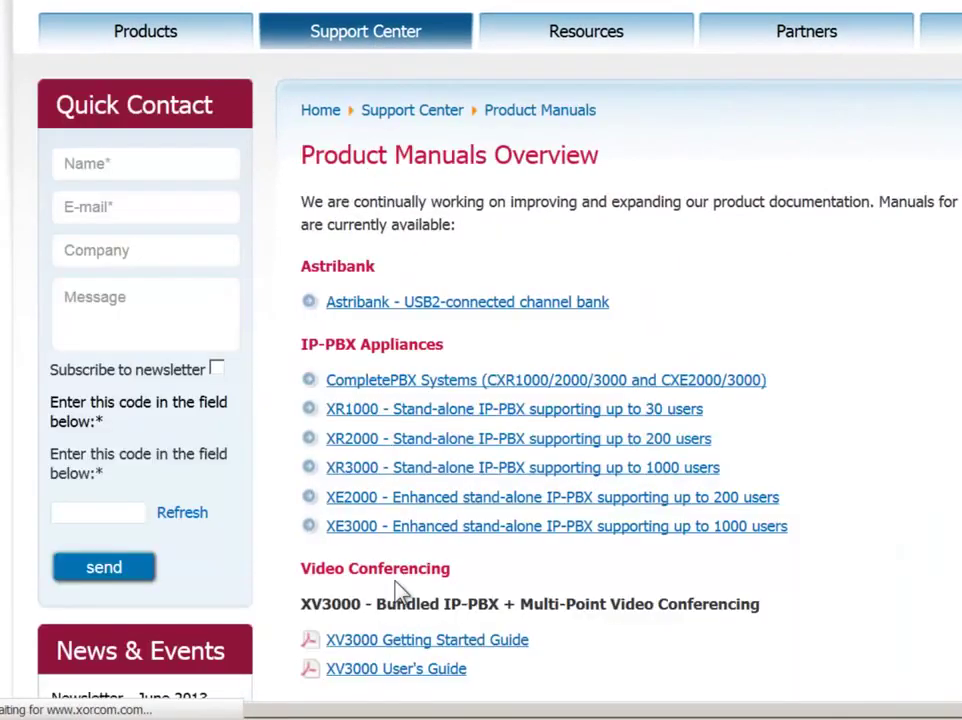
click(459, 391)
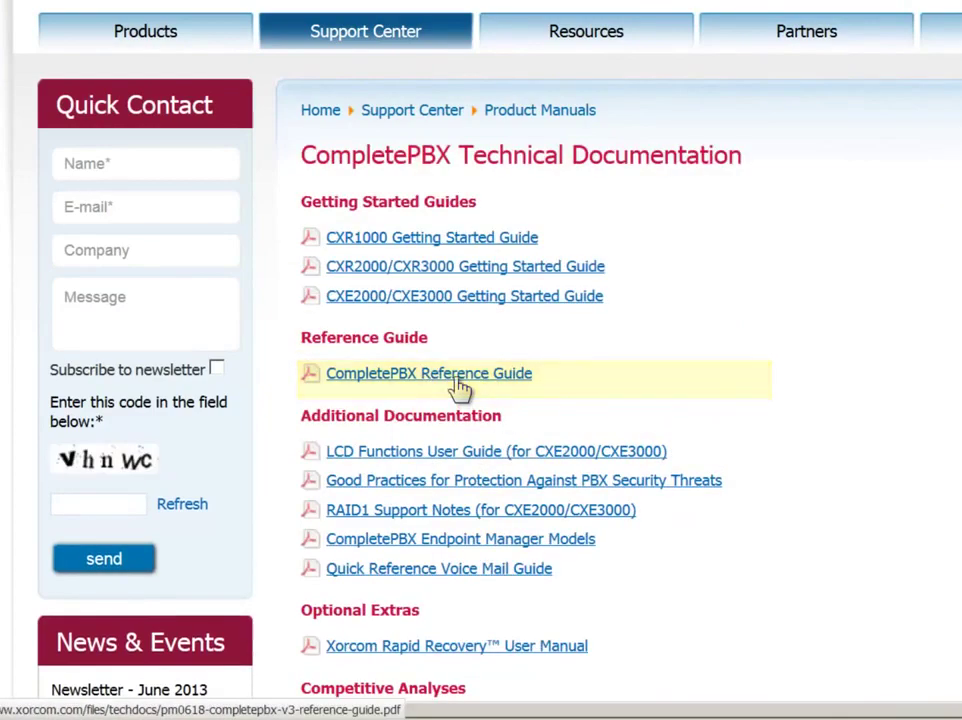